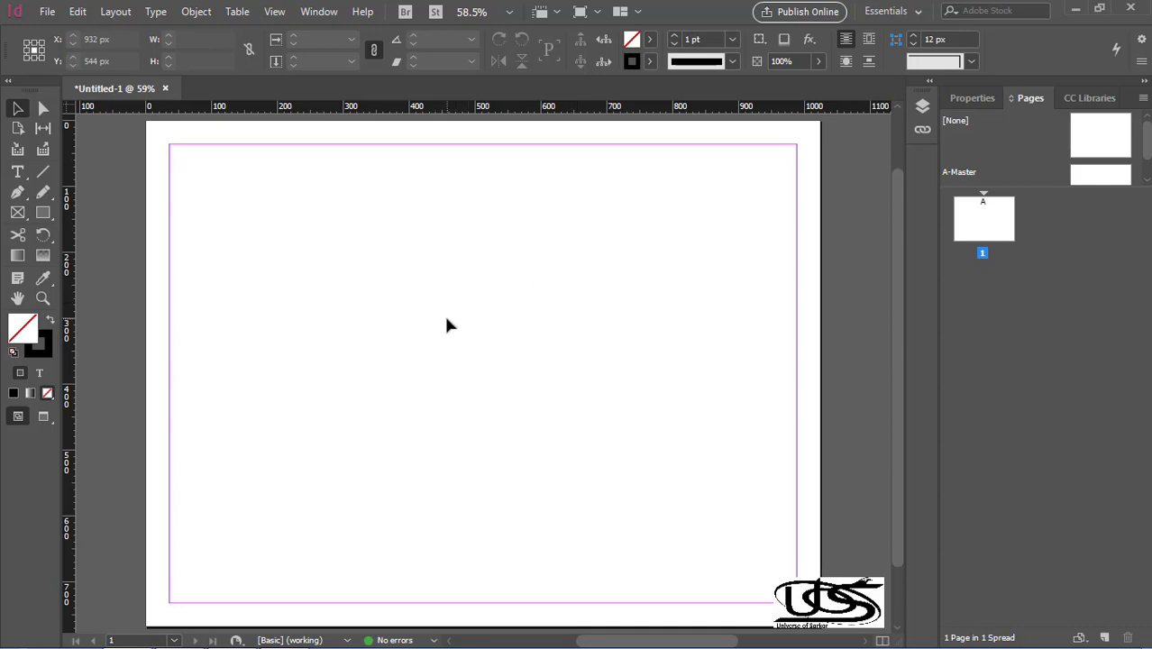
Load the image CGS31451.jpg from the Flowers folder for placement on the page.
{"action": "left_click", "coordinate": [47, 11]}
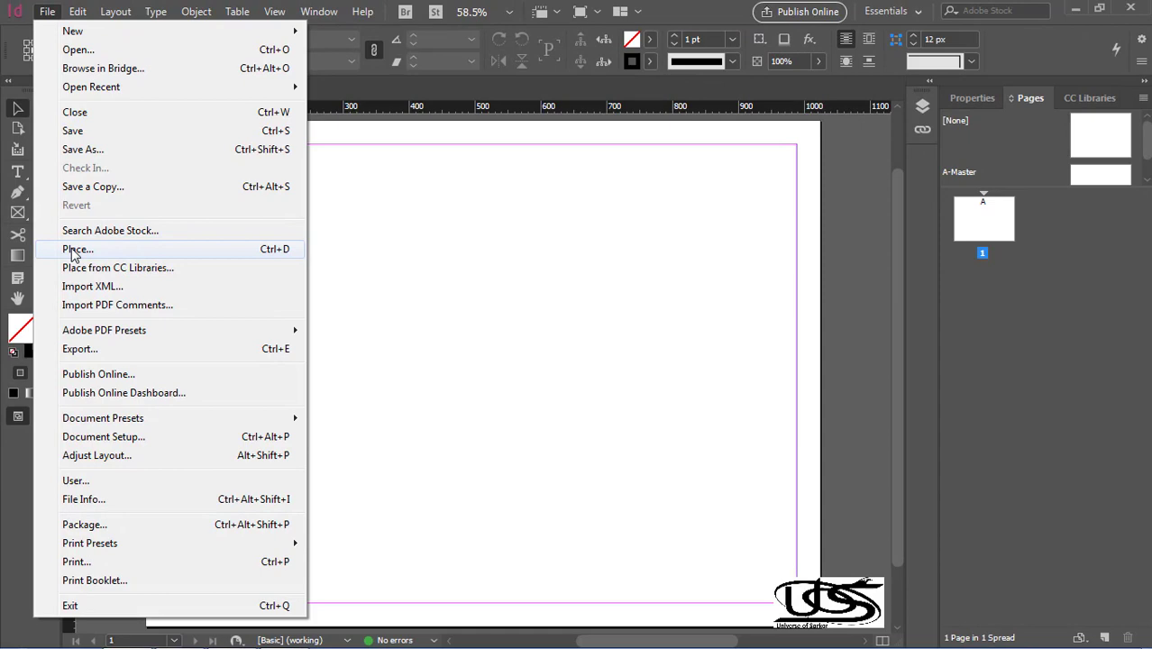
{"action": "left_click", "coordinate": [73, 251]}
{"action": "left_click", "coordinate": [505, 297]}
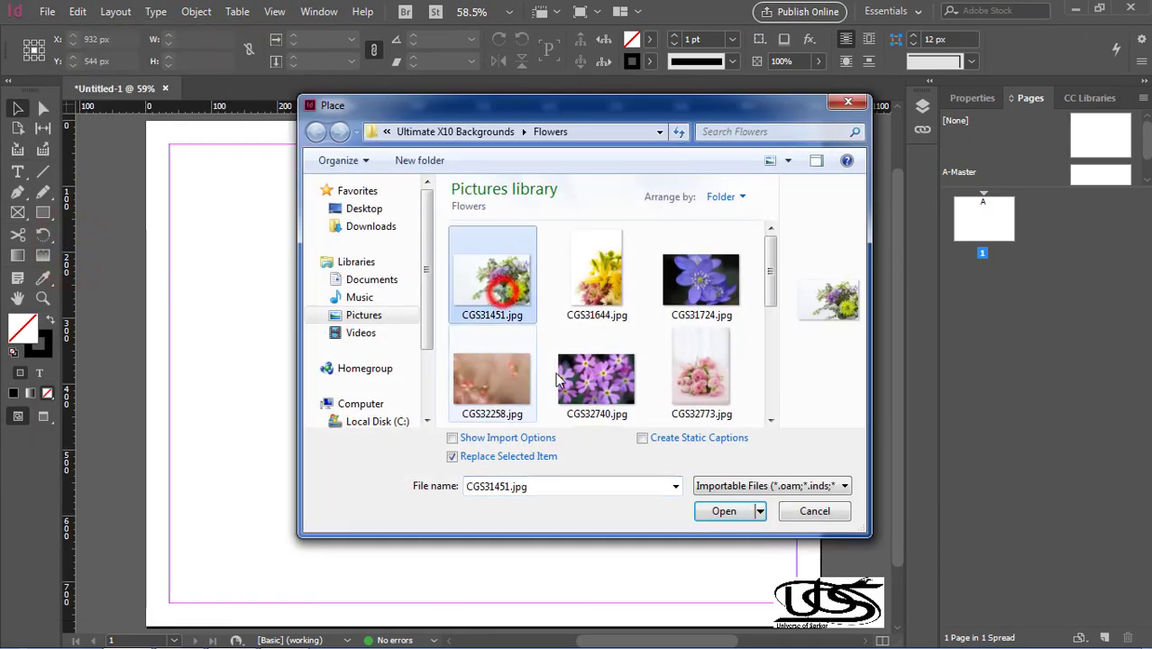
{"action": "left_click", "coordinate": [724, 510]}
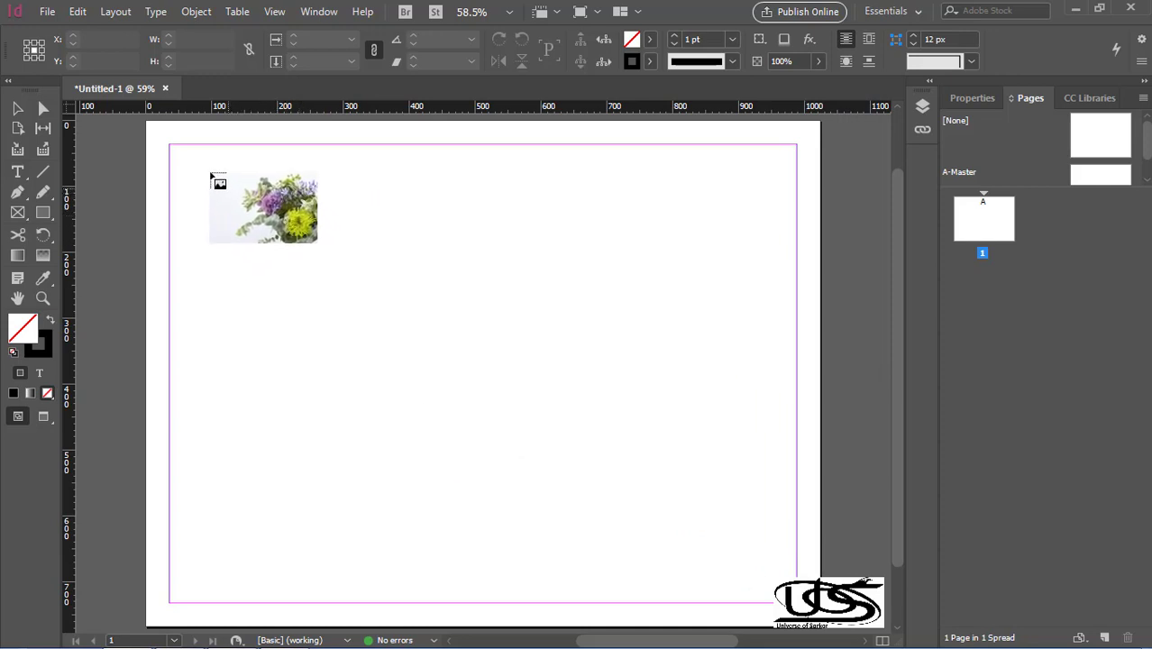
Try placing the loaded bouquet image in the page's upper-left area at about 434, 445 and 554 px wide, undoing each placement.
{"action": "left_click_drag", "start_coordinate": [190, 173], "coordinate": [476, 373]}
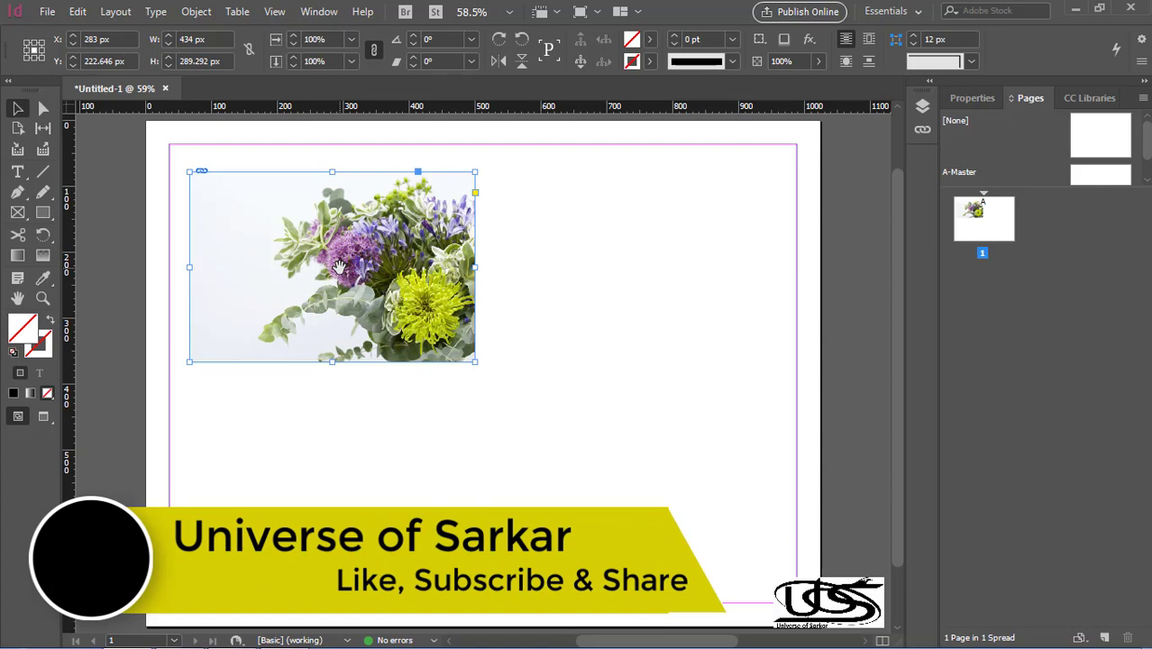
{"action": "key", "text": "ctrl+z"}
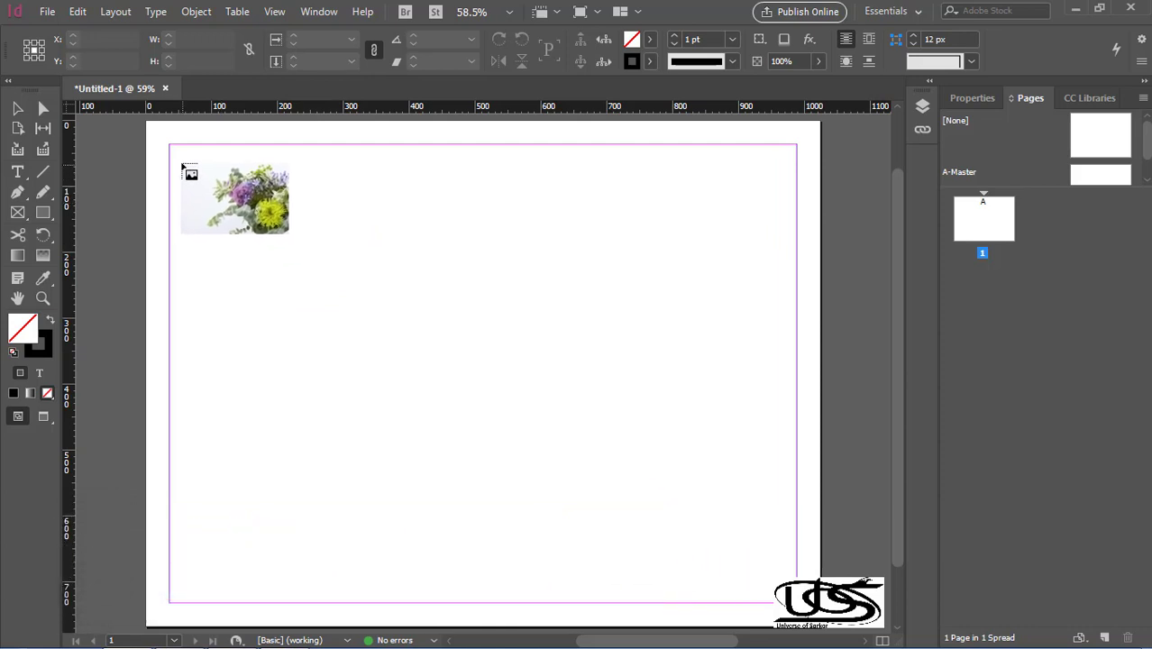
{"action": "left_click_drag", "start_coordinate": [181, 163], "coordinate": [475, 355]}
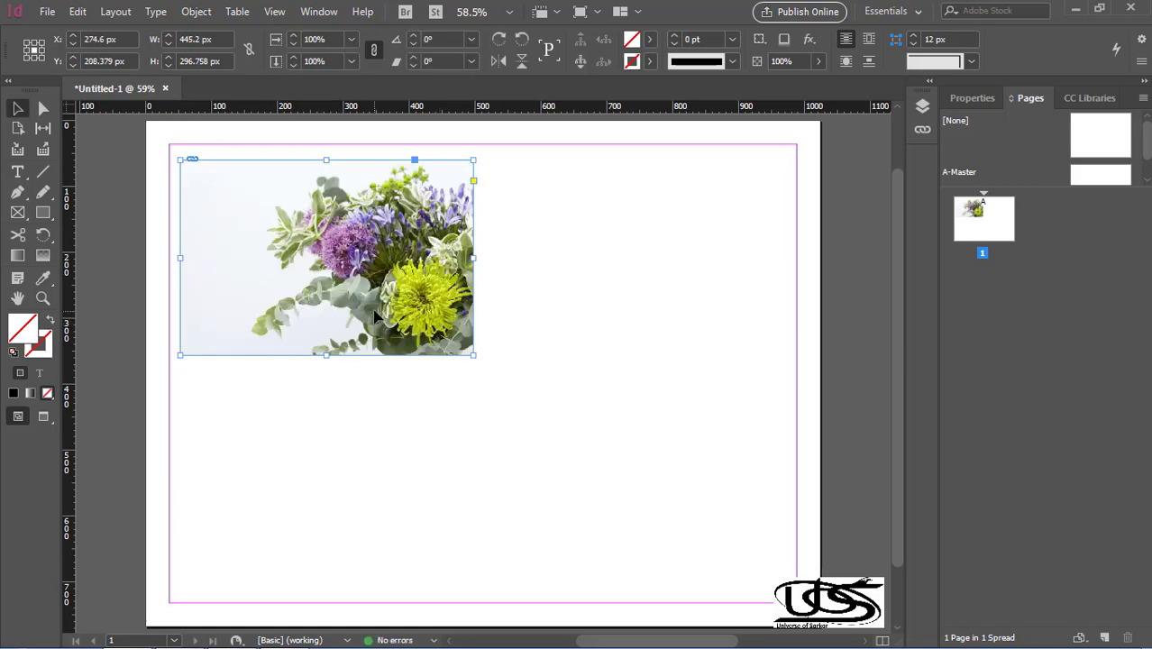
{"action": "key", "text": "ctrl+z"}
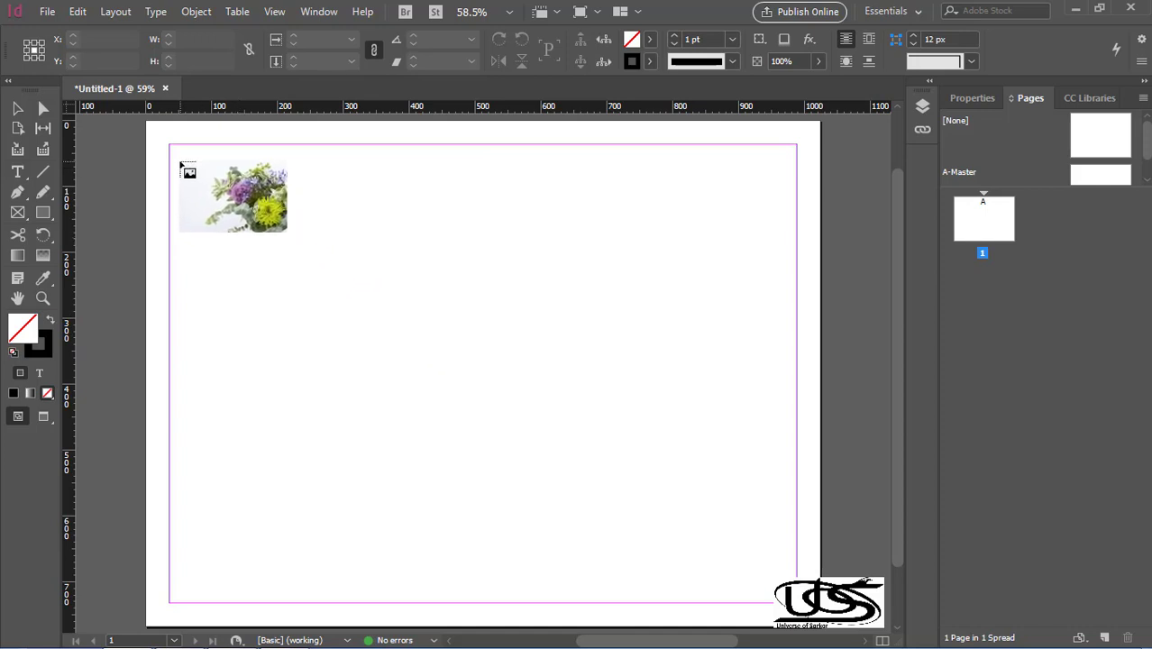
{"action": "left_click_drag", "start_coordinate": [186, 159], "coordinate": [411, 404]}
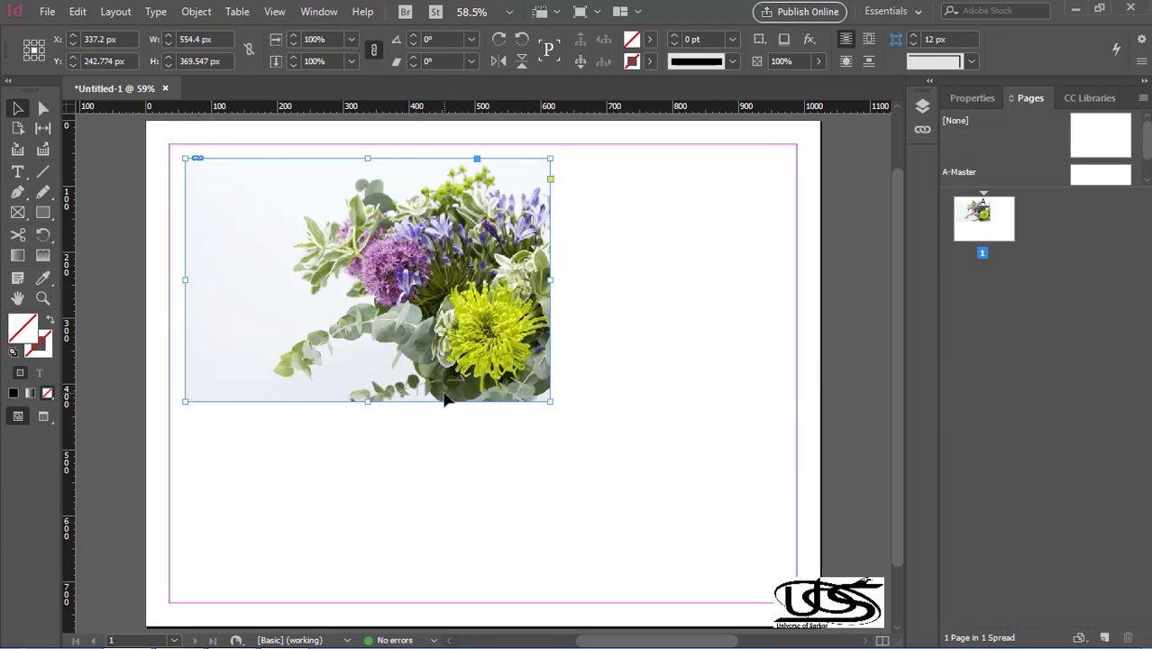
{"action": "key", "text": "ctrl+z"}
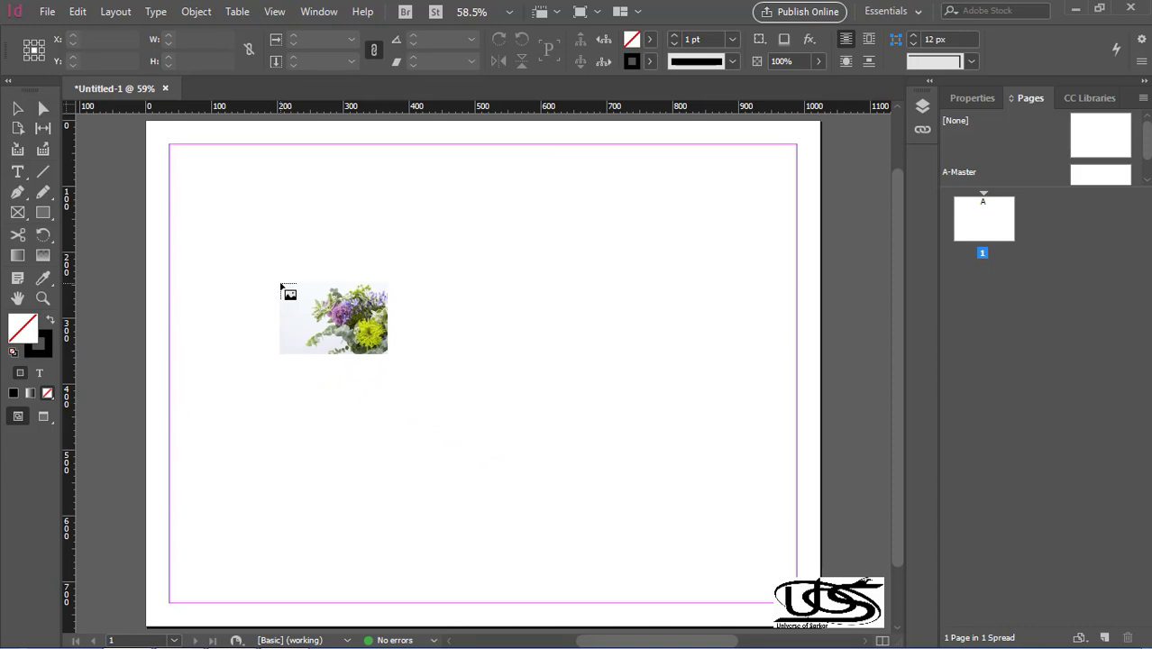
Place the loaded image in the page's upper-left area at about 546 by 364 px, and replace it with CGS31724.jpg.
{"action": "left_click_drag", "start_coordinate": [192, 166], "coordinate": [545, 399]}
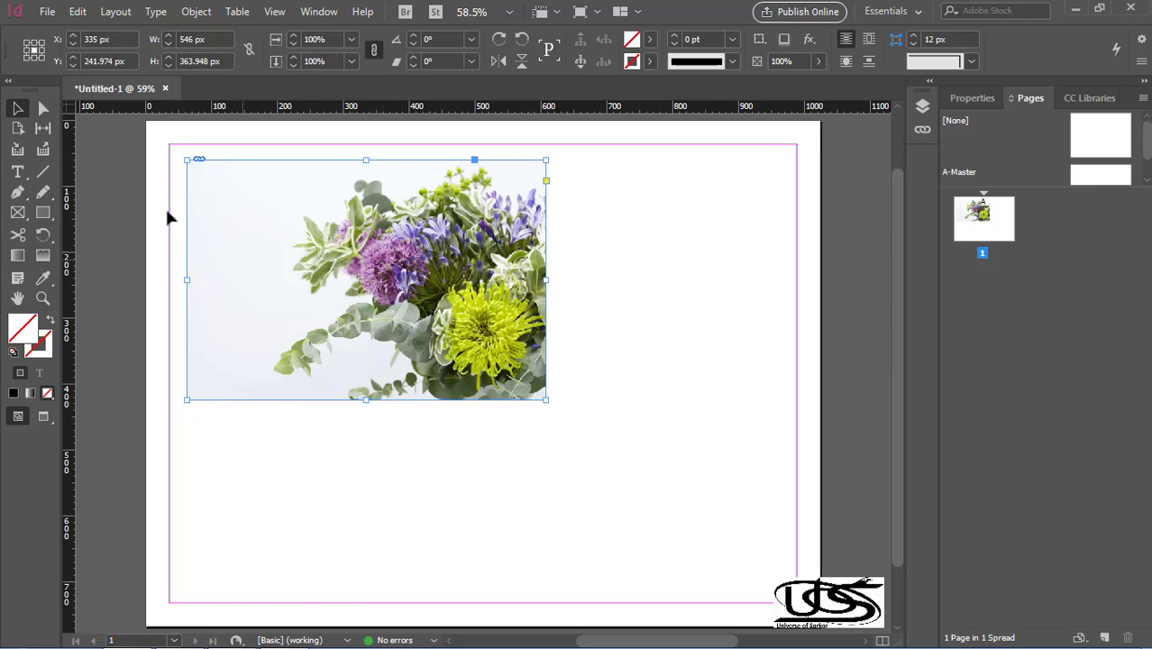
{"action": "left_click", "coordinate": [45, 11]}
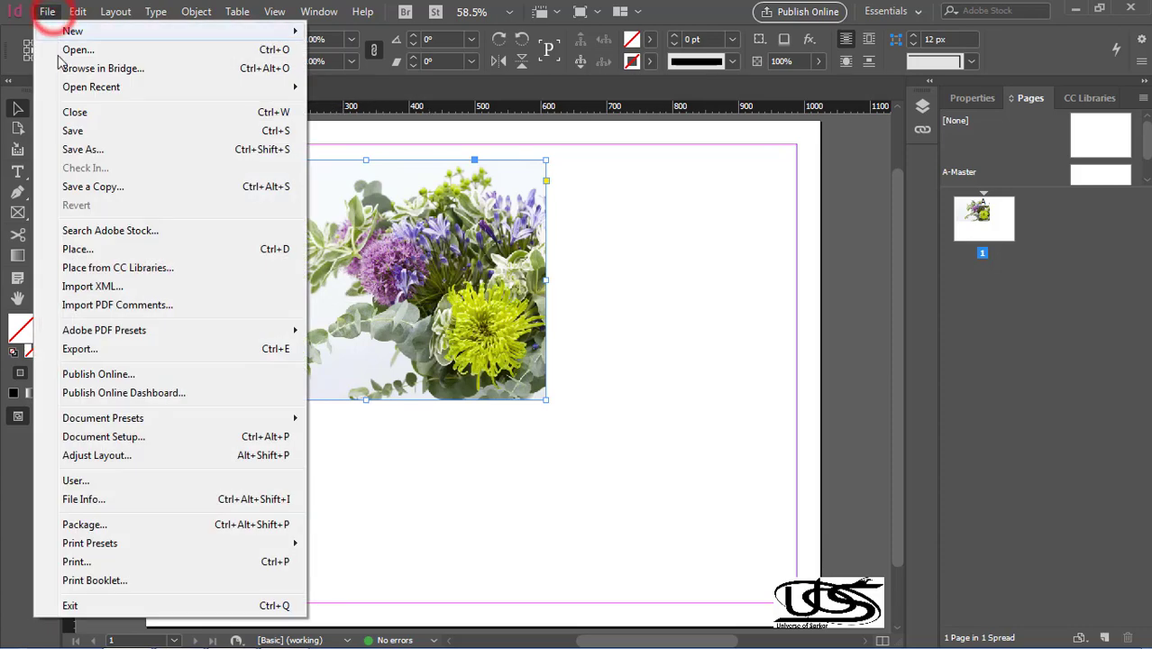
{"action": "left_click", "coordinate": [86, 249]}
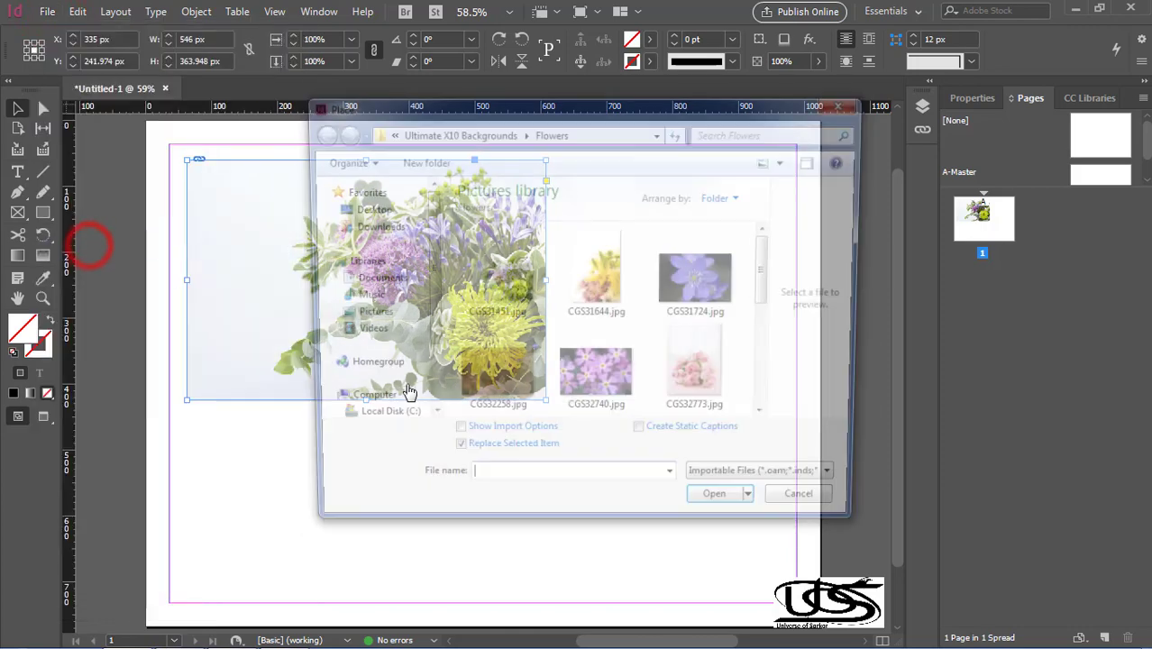
{"action": "left_click", "coordinate": [690, 283]}
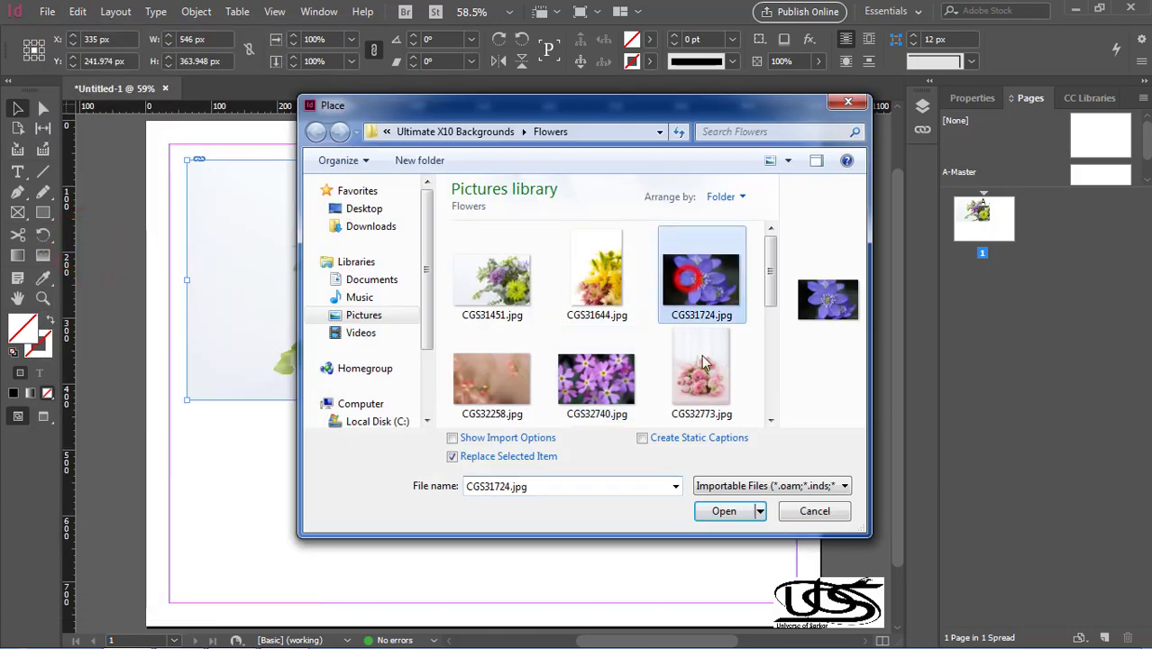
{"action": "left_click", "coordinate": [720, 513]}
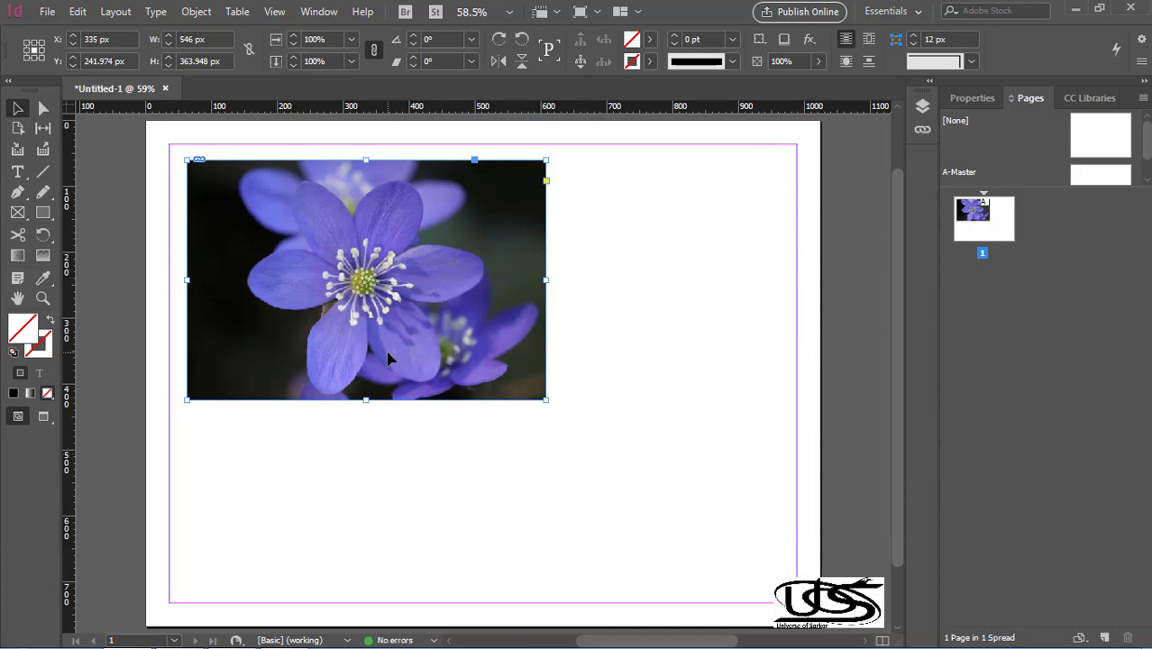
Place CGS32258.jpg as a separate image beside the blue flower, about 315 px wide by 210 px high.
{"action": "left_click", "coordinate": [622, 293]}
{"action": "left_click", "coordinate": [47, 12]}
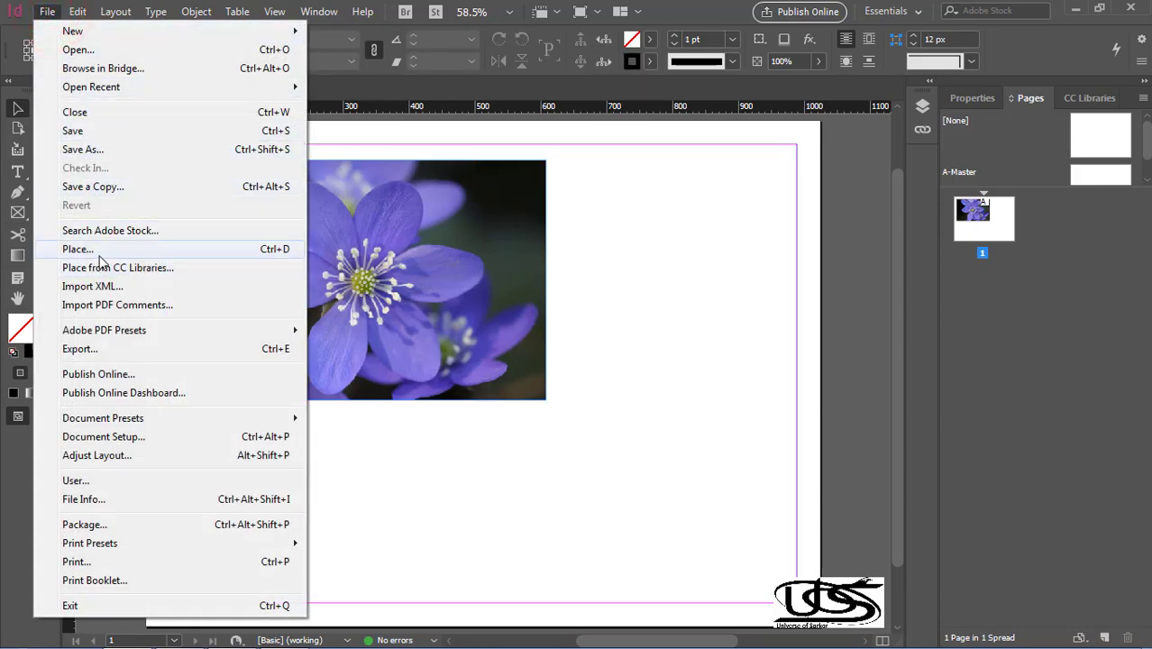
{"action": "left_click", "coordinate": [103, 253]}
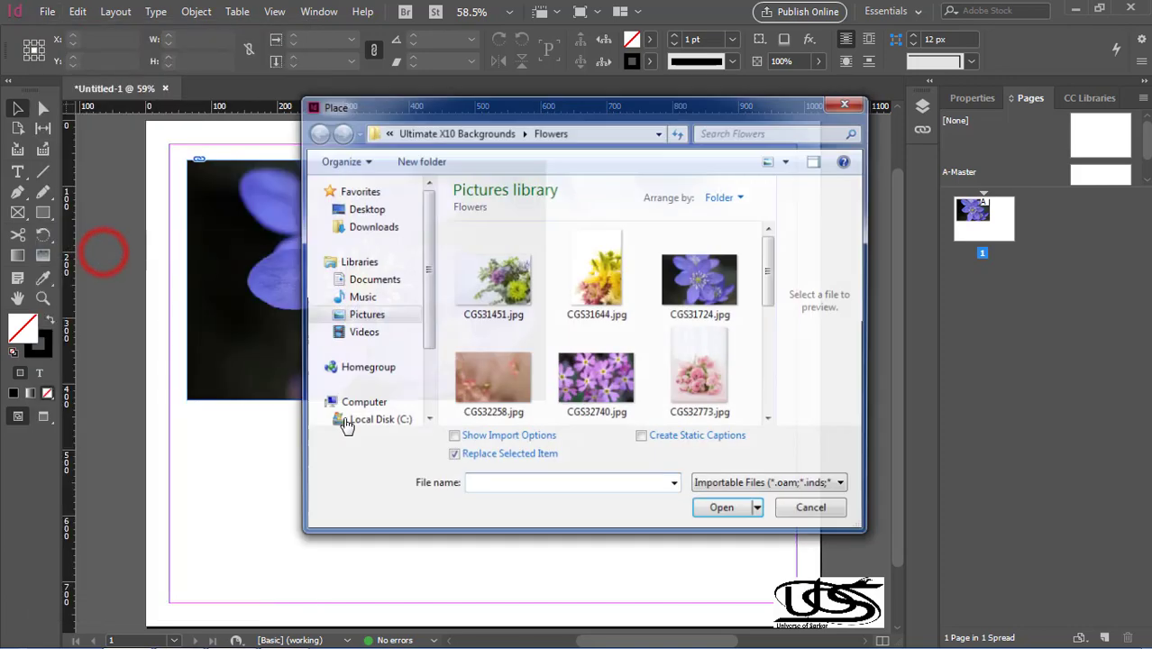
{"action": "left_click", "coordinate": [497, 371]}
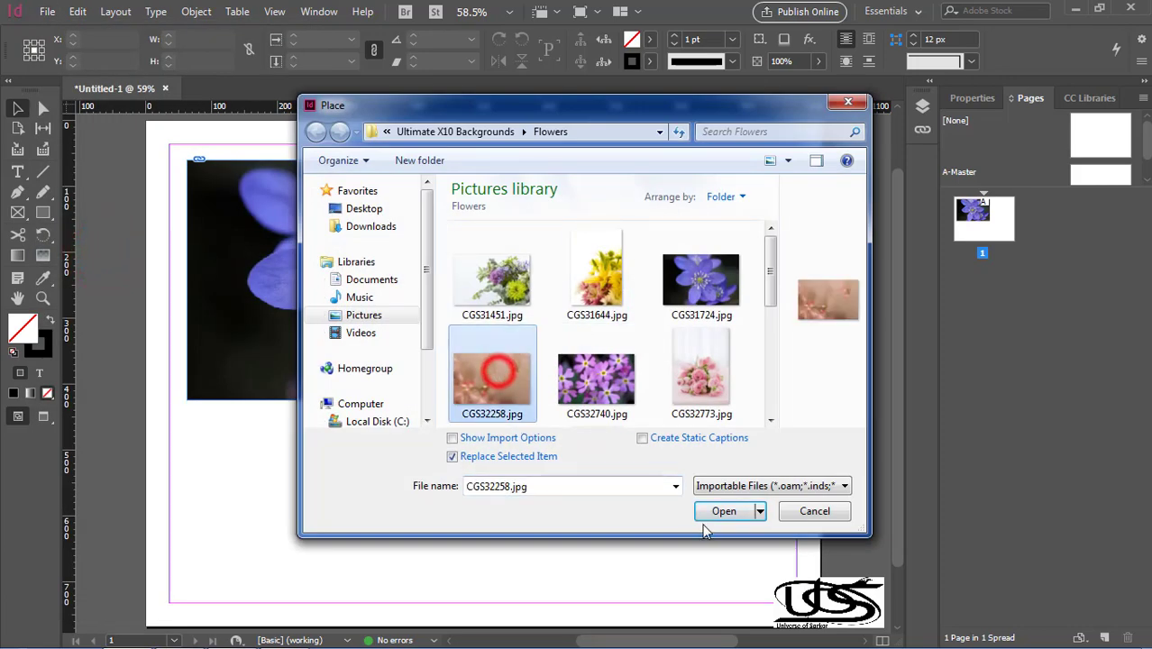
{"action": "left_click", "coordinate": [709, 511]}
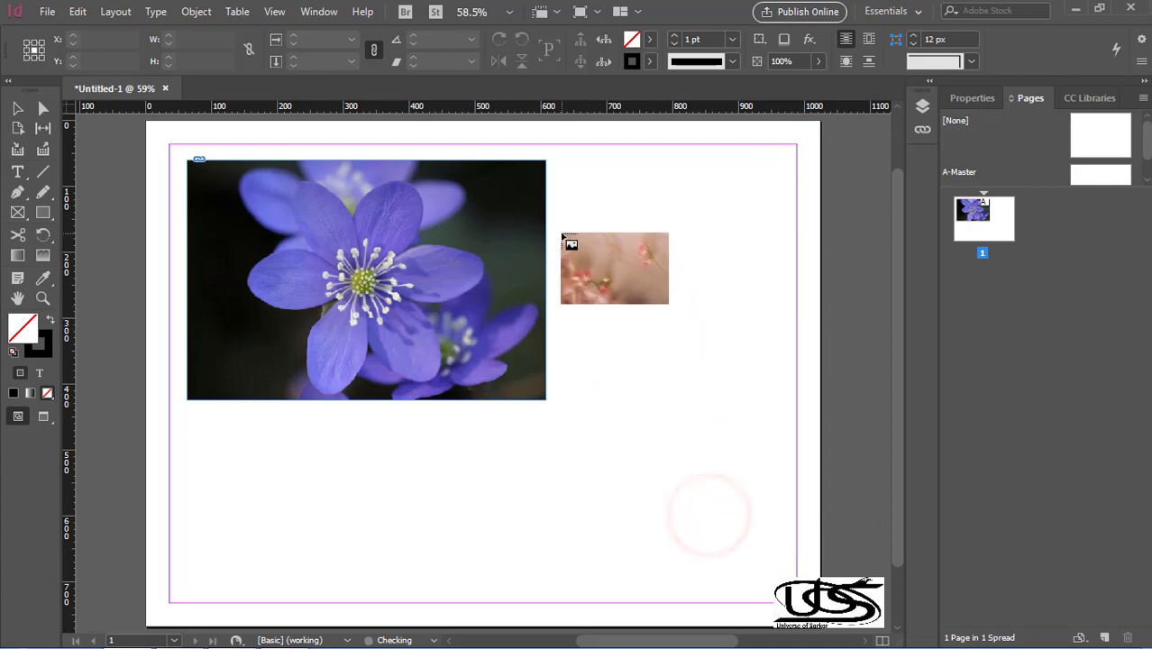
{"action": "left_click_drag", "start_coordinate": [561, 234], "coordinate": [671, 386]}
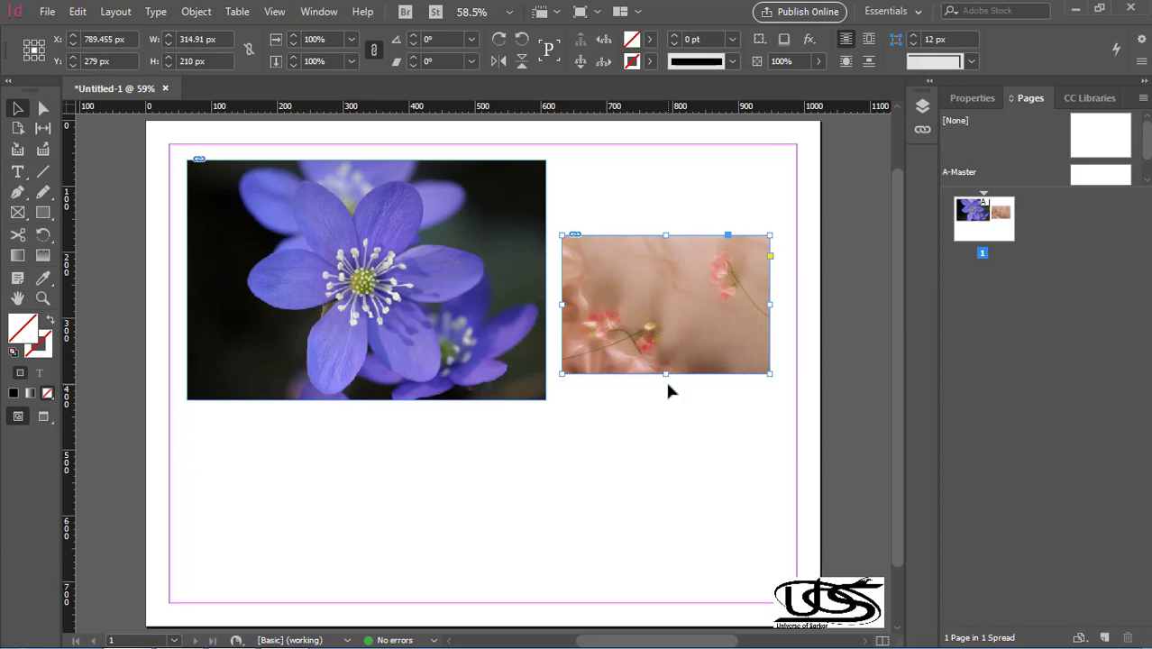
Select every object on the page and clear the selection again.
{"action": "left_click", "coordinate": [666, 456]}
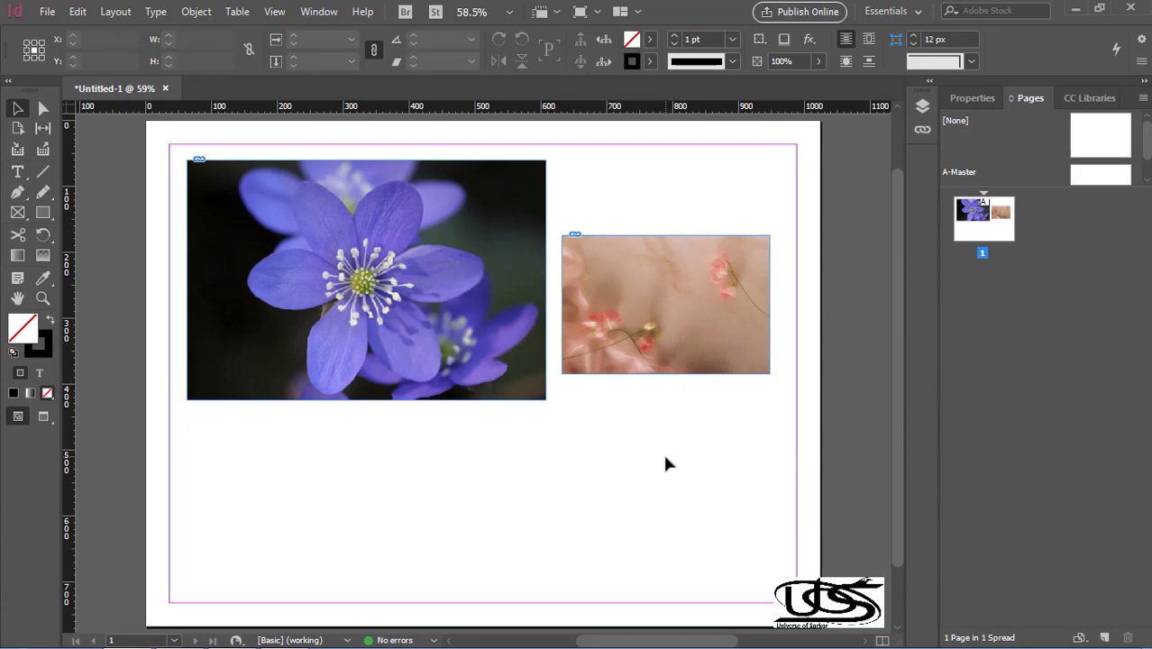
{"action": "key", "text": "ctrl+a"}
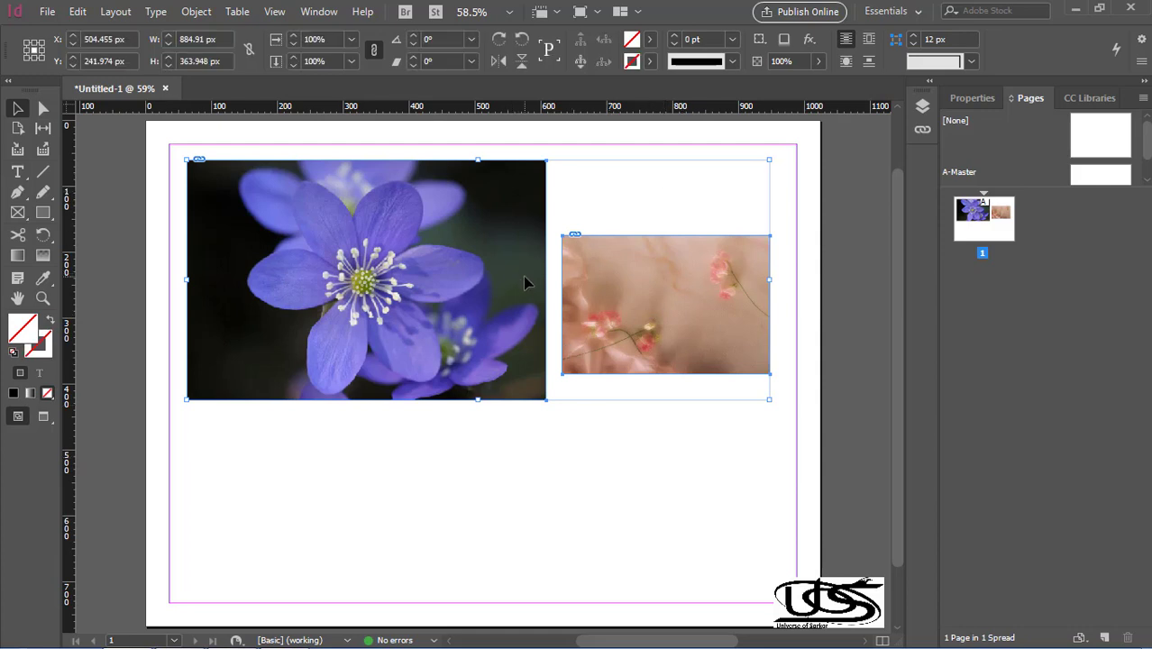
{"action": "key", "text": "ctrl+shift+a"}
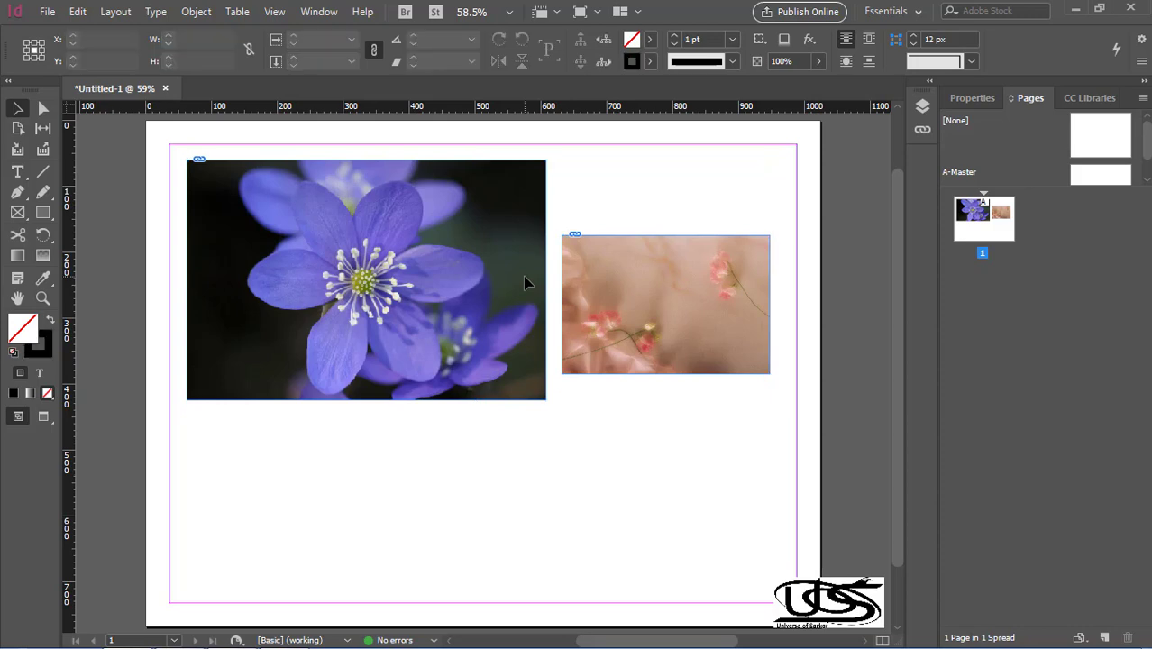
{"action": "left_click", "coordinate": [45, 12]}
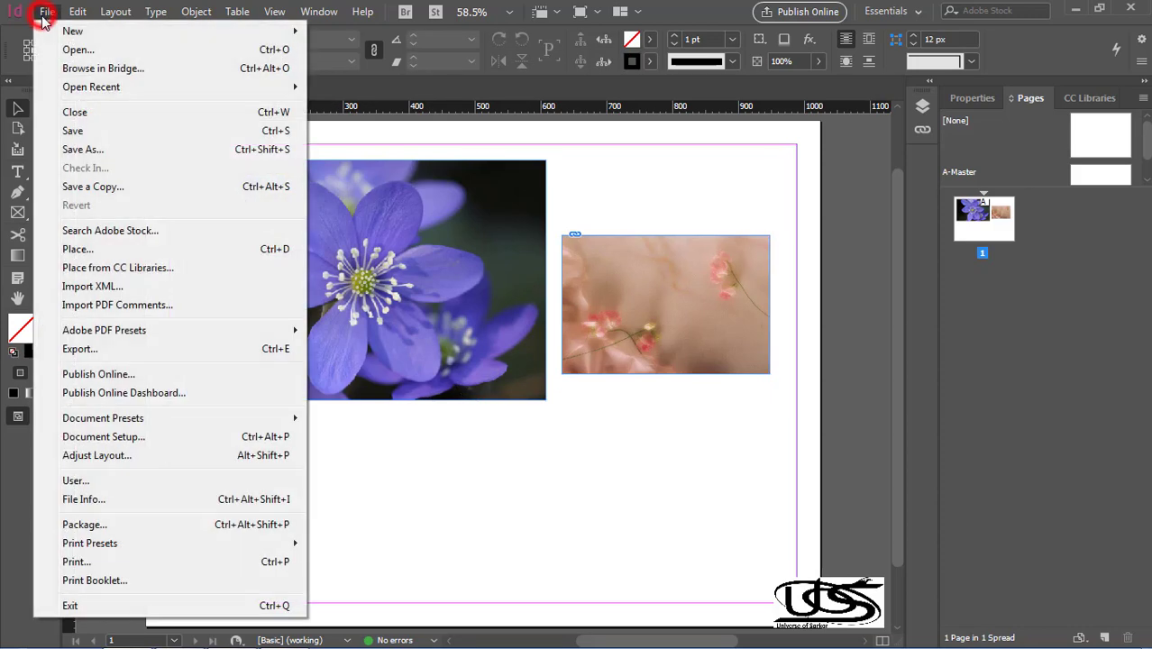
{"action": "left_click", "coordinate": [90, 248]}
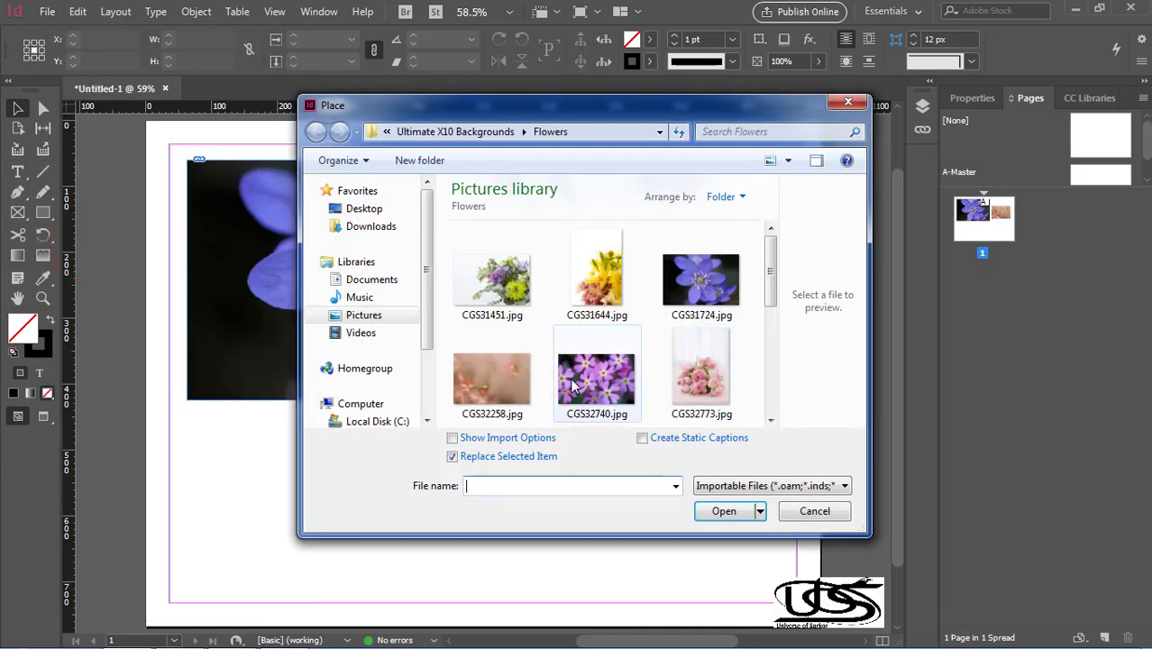
{"action": "left_click", "coordinate": [573, 386]}
{"action": "left_click", "coordinate": [726, 513]}
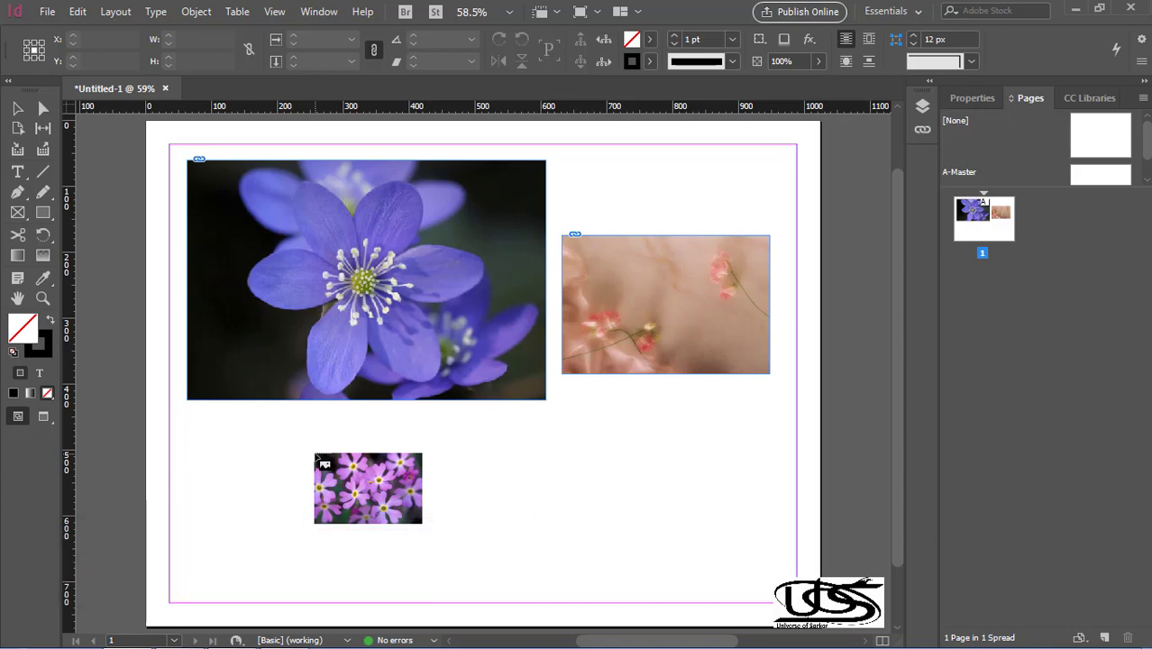
{"action": "key", "text": "Escape"}
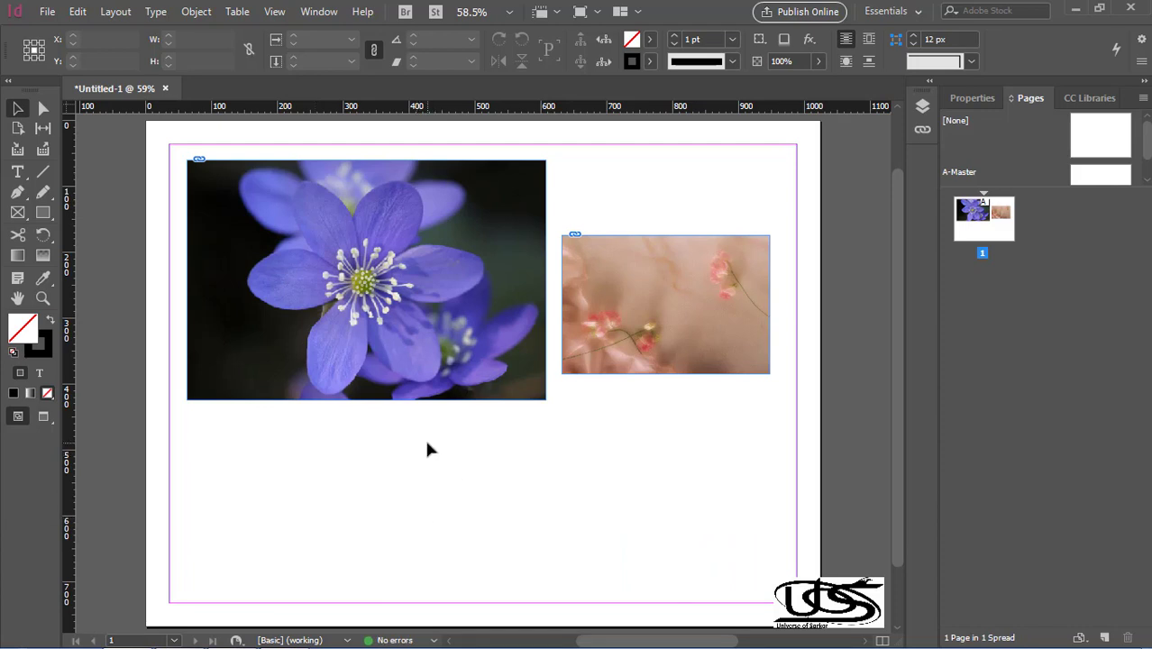
Draw an empty rectangle frame below the blue flower image, about 542 px wide by 246 px high.
{"action": "left_click", "coordinate": [18, 222]}
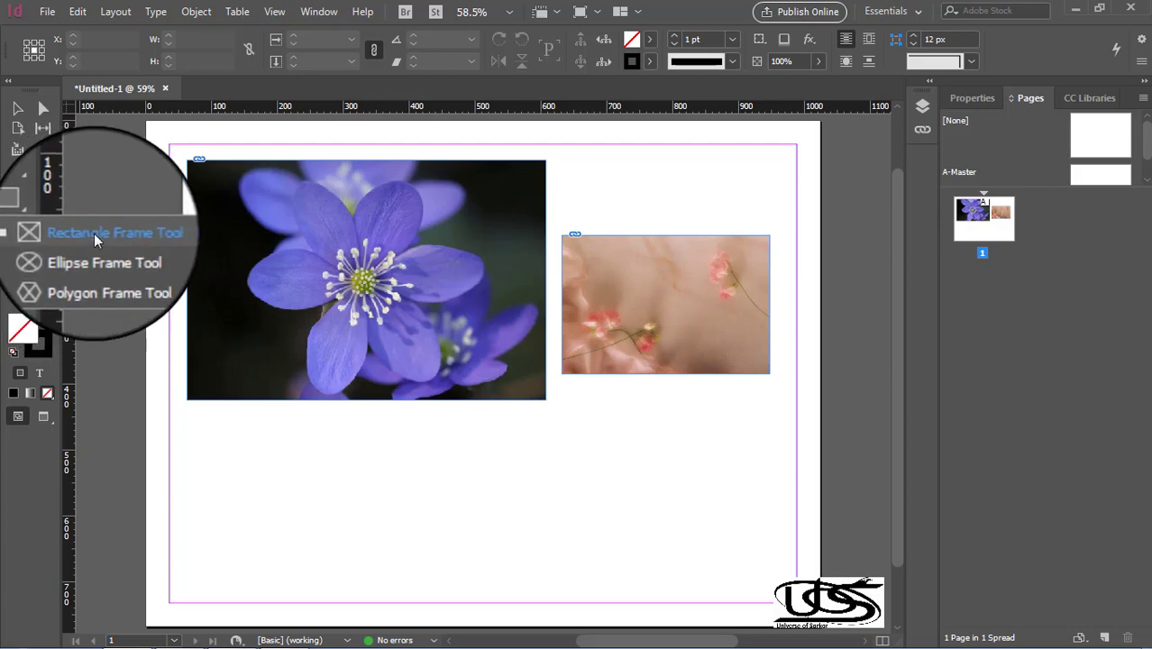
{"action": "left_click", "coordinate": [94, 234]}
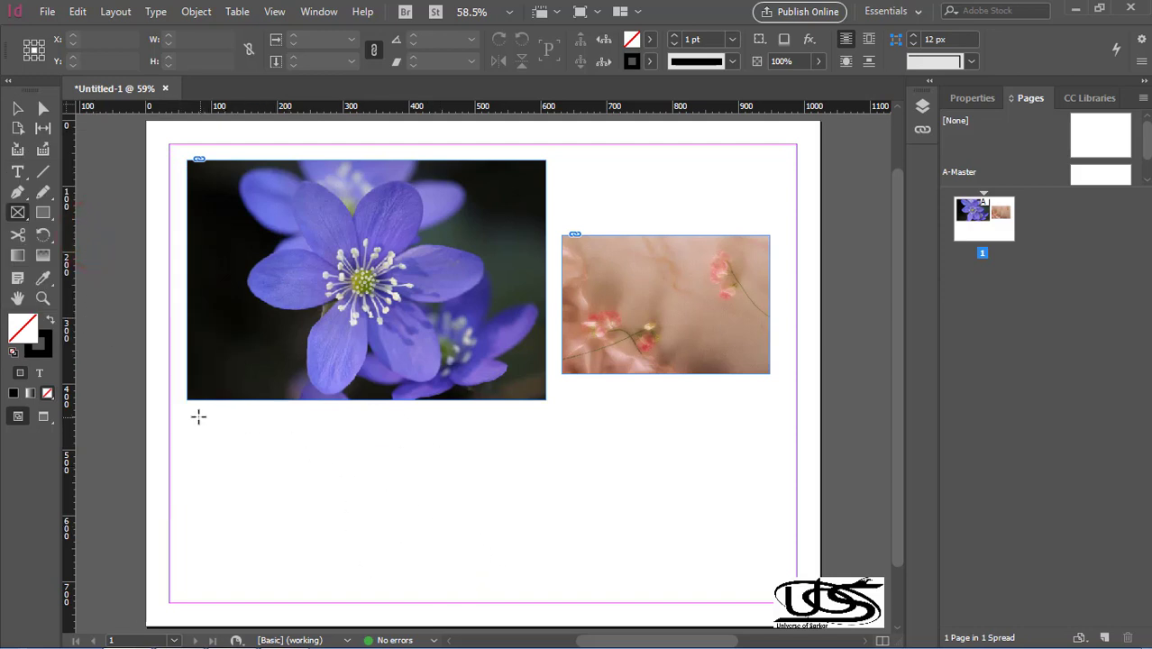
{"action": "left_click_drag", "start_coordinate": [190, 411], "coordinate": [546, 572]}
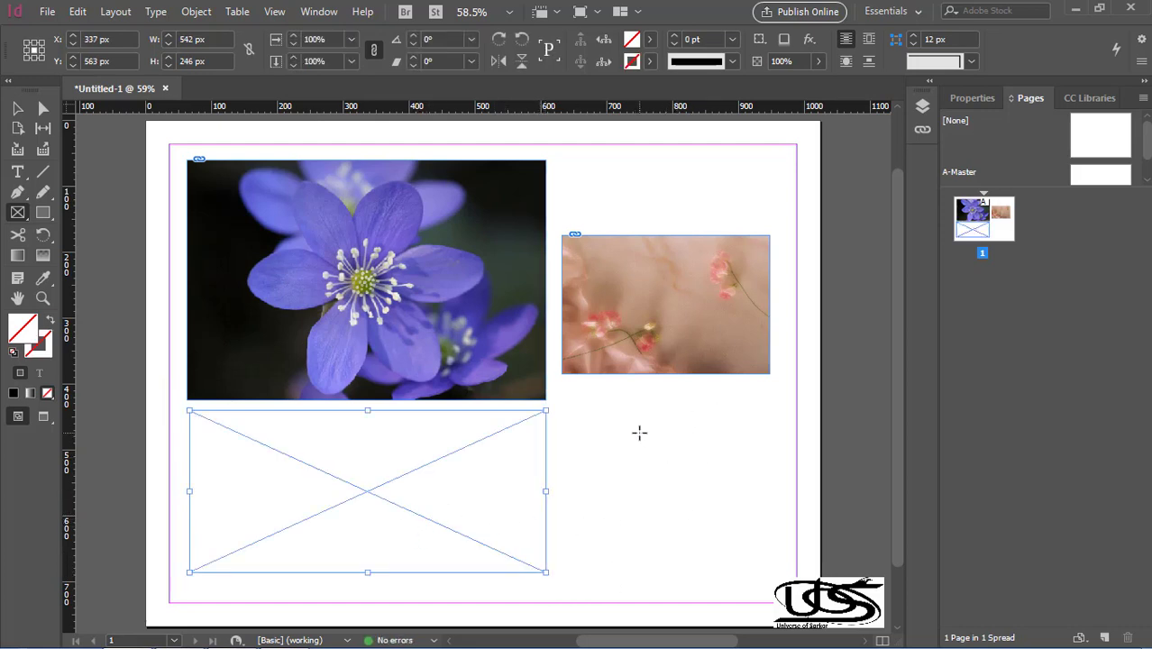
Create a second rectangle frame of 542 by 246 px below the pink flower image, and undo it.
{"action": "left_click", "coordinate": [639, 433]}
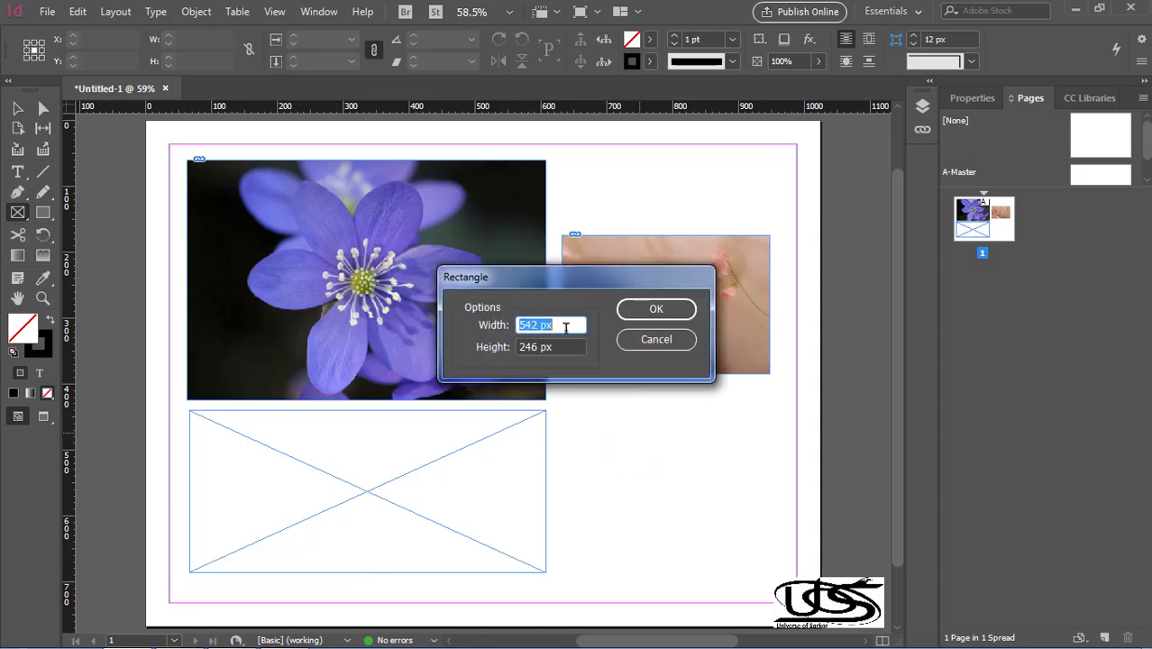
{"action": "left_click", "coordinate": [633, 310]}
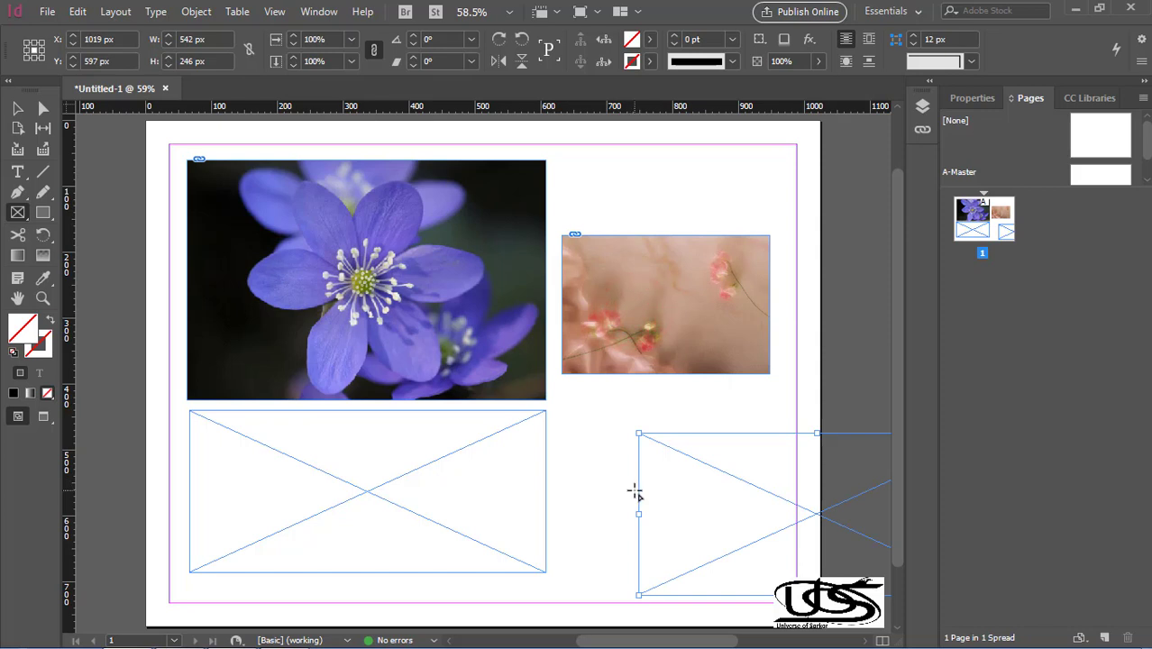
{"action": "key", "text": "ctrl+z"}
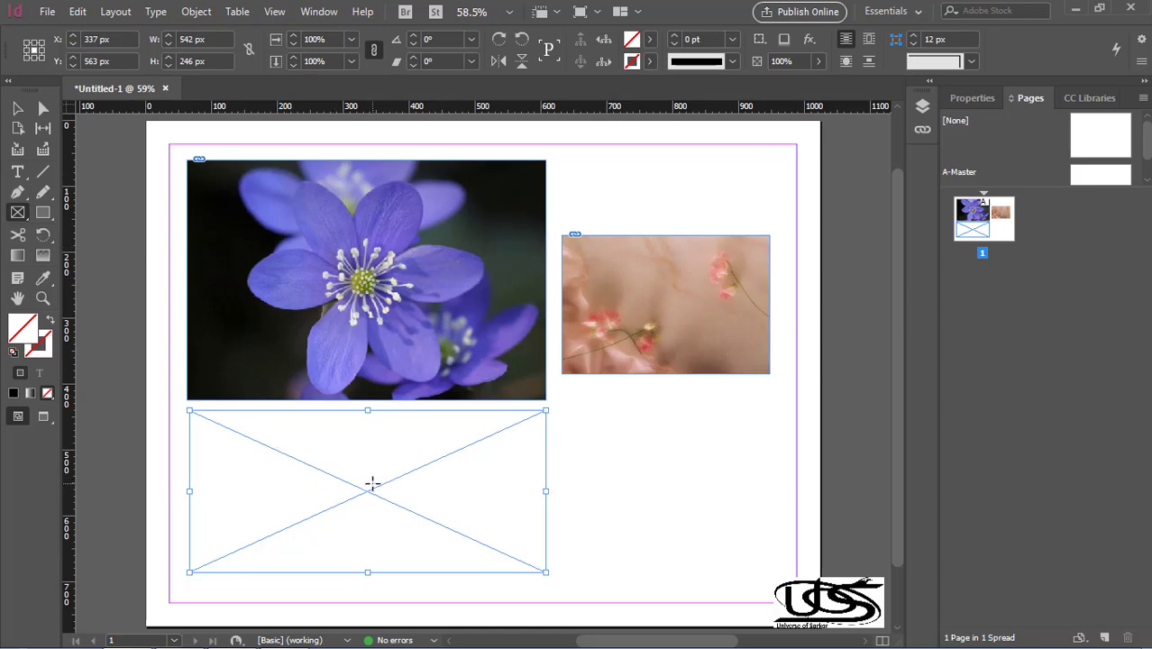
Place CGS32740.jpg inside the empty rectangle frame below the blue flower and fit it with Fill Frame Proportionally.
{"action": "left_click", "coordinate": [45, 12]}
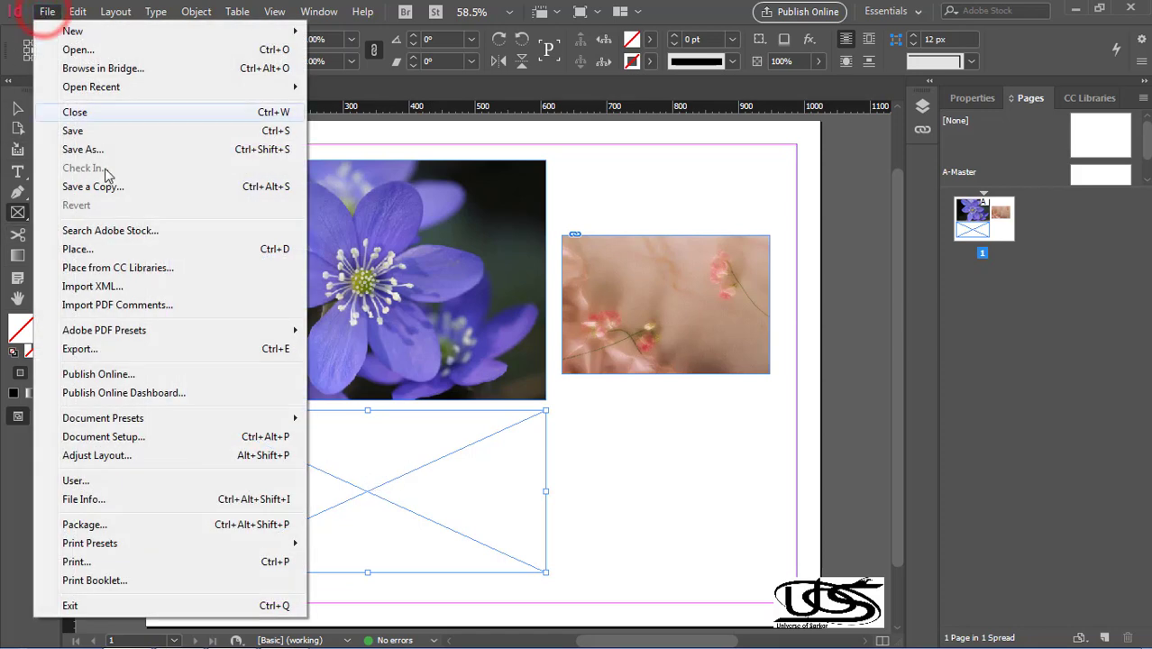
{"action": "left_click", "coordinate": [107, 255]}
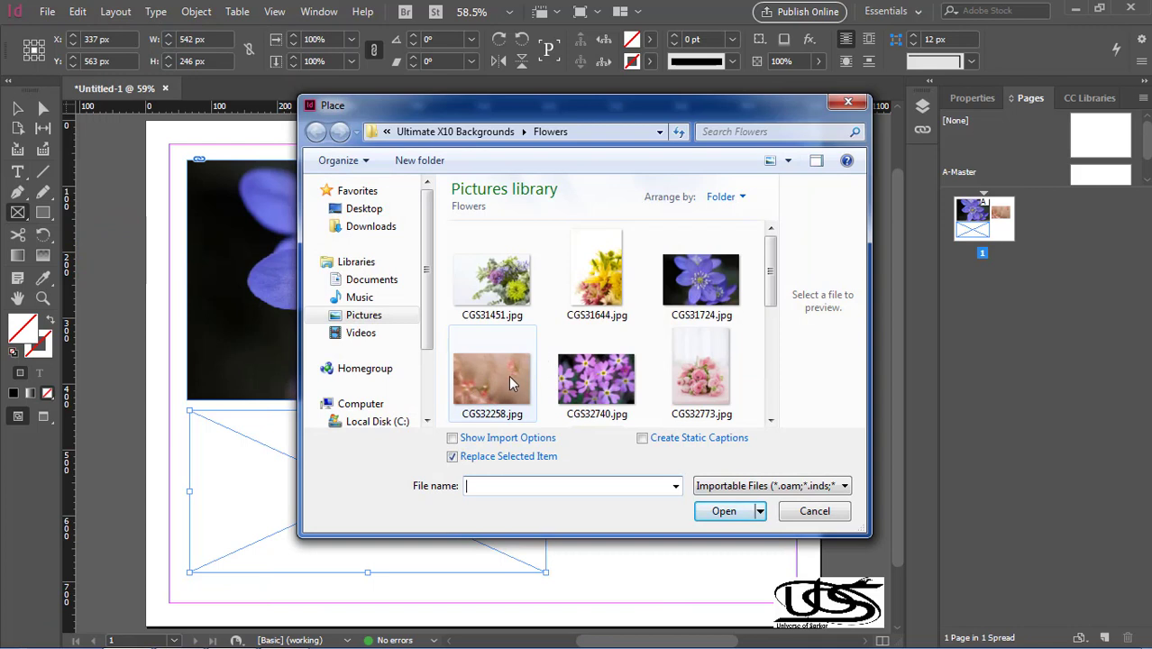
{"action": "left_click", "coordinate": [602, 377]}
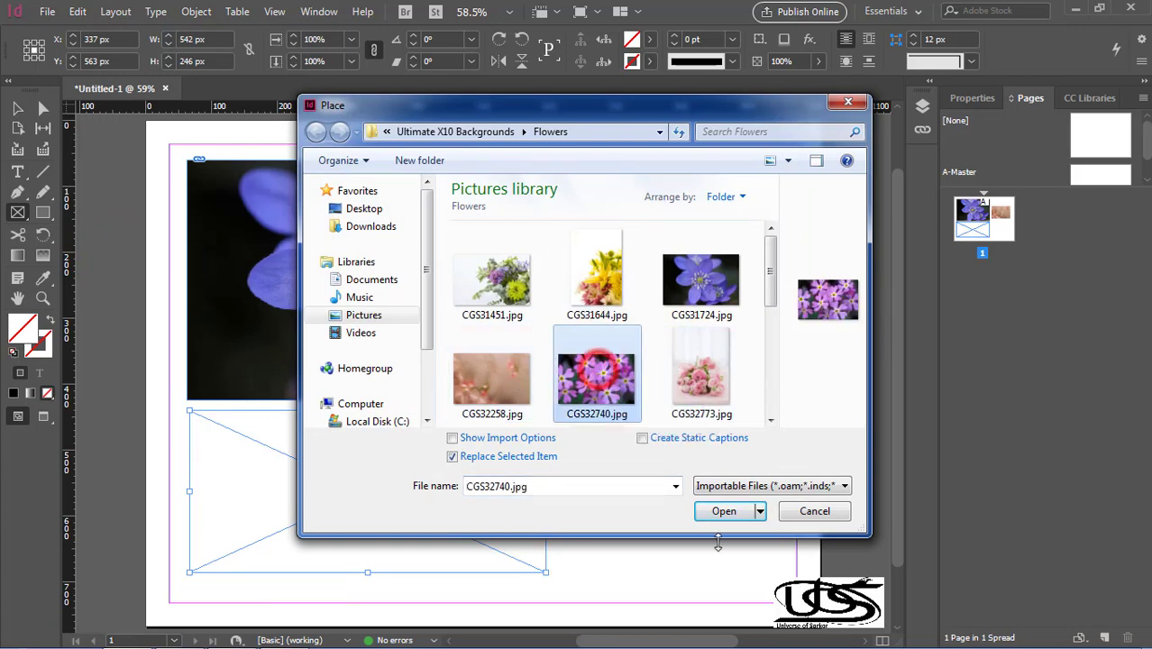
{"action": "left_click", "coordinate": [722, 511]}
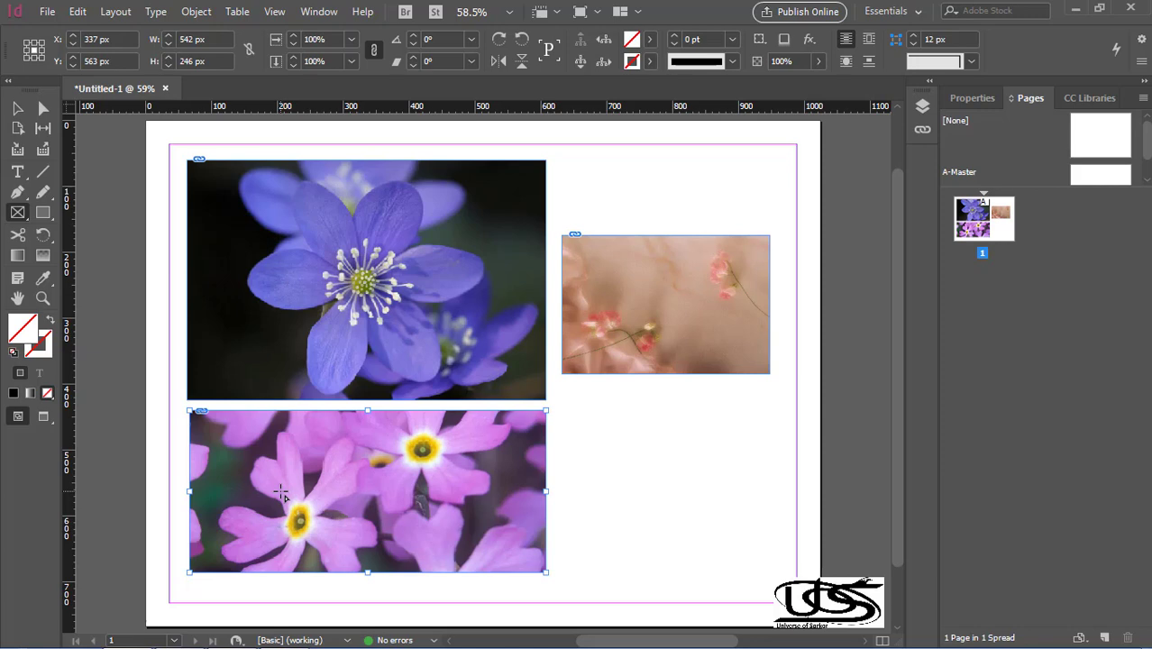
{"action": "right_click", "coordinate": [383, 462]}
{"action": "mouse_move", "coordinate": [524, 376]}
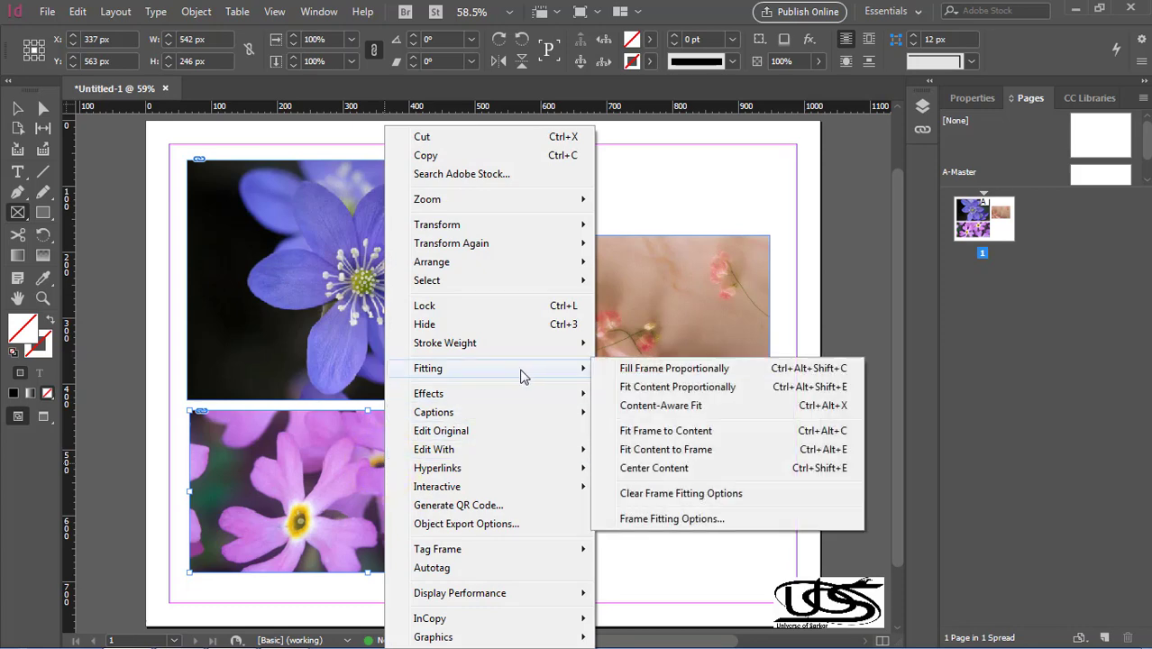
{"action": "left_click", "coordinate": [672, 369]}
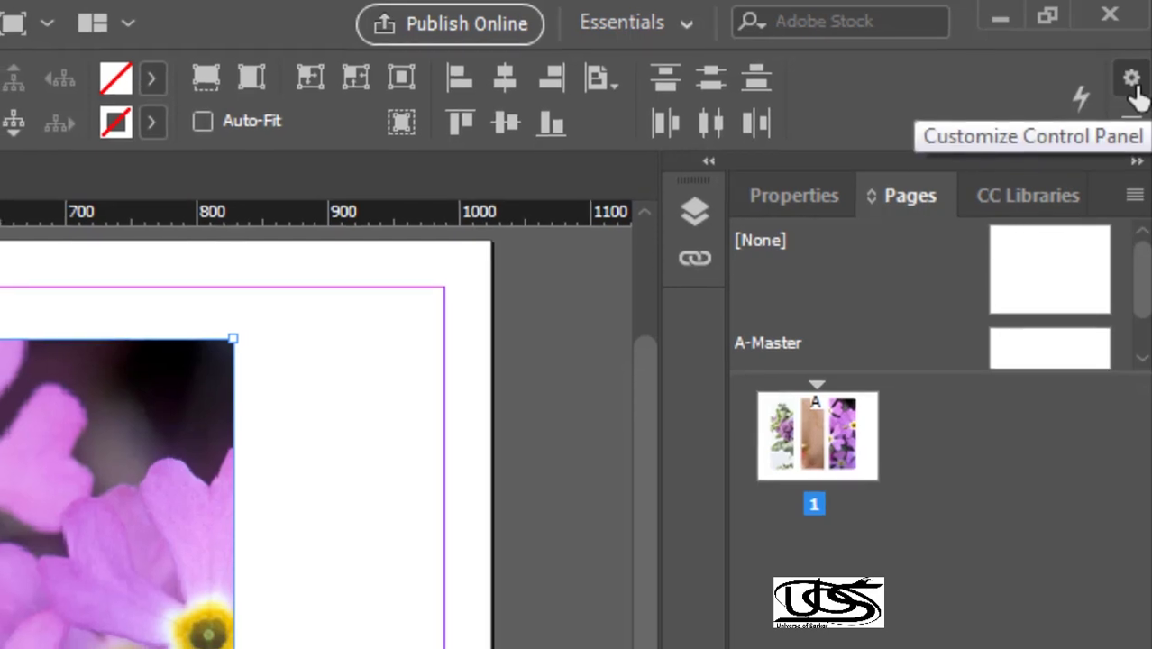
Check the control panel customization options and turn on Auto-Fit for the three selected flower images.
{"action": "left_click", "coordinate": [1132, 79]}
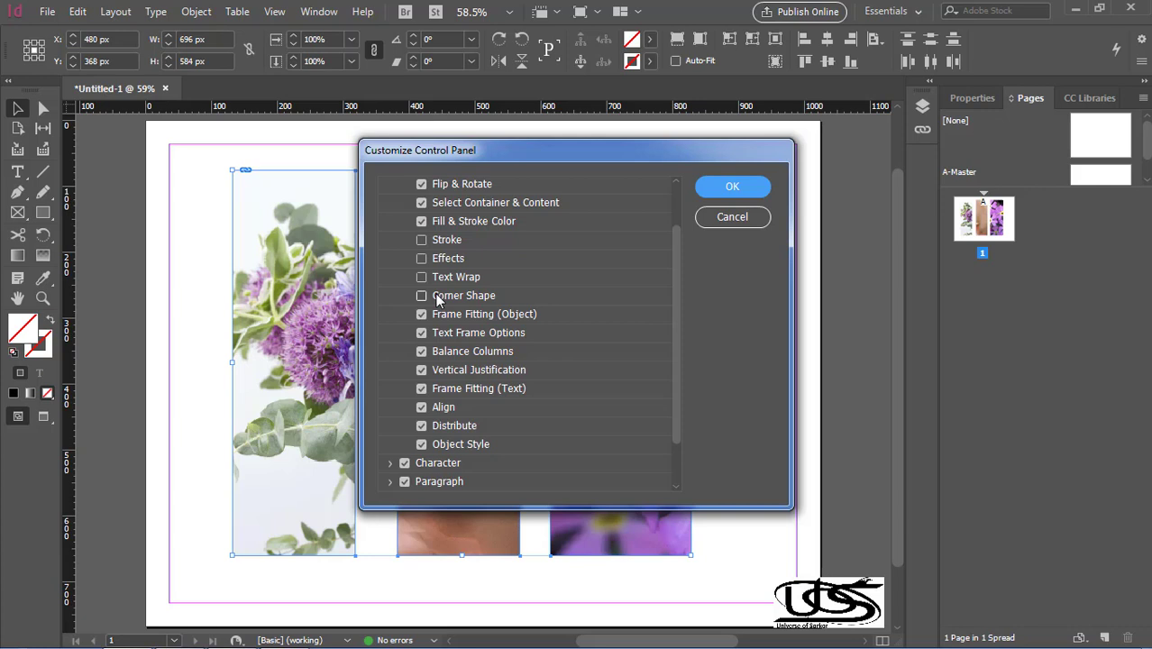
{"action": "left_click", "coordinate": [732, 188]}
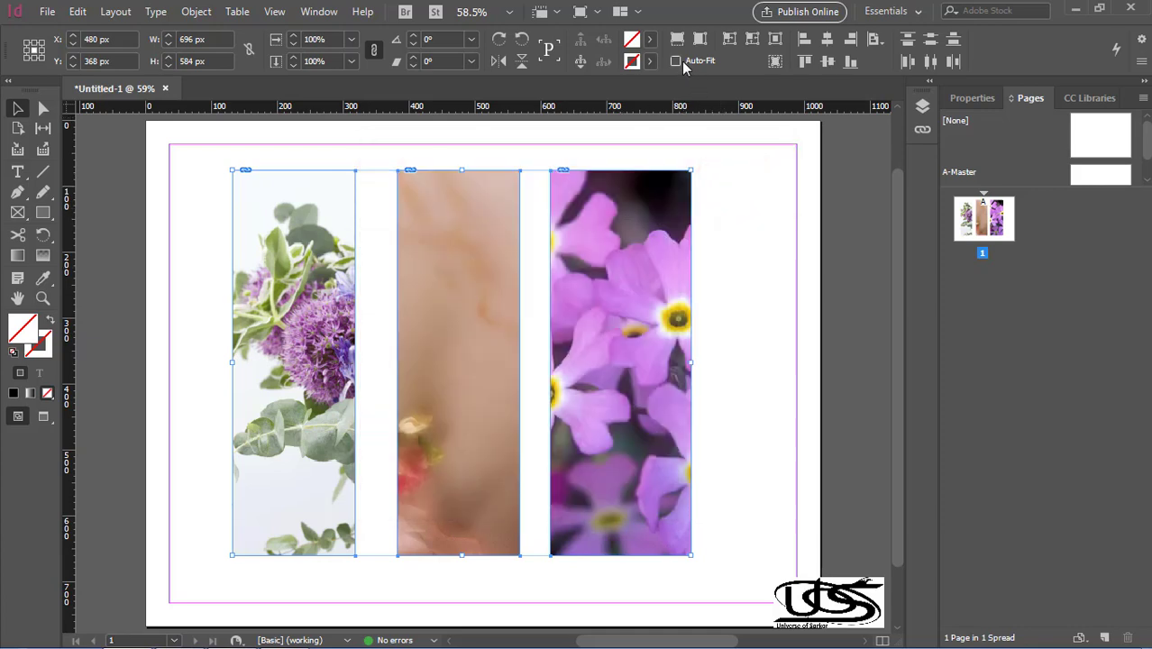
{"action": "left_click", "coordinate": [676, 61]}
Resize the three selected image frames together to about 726 px wide by 578 px high.
{"action": "mouse_move", "coordinate": [692, 170]}
{"action": "left_mouse_down"}
{"action": "mouse_move", "coordinate": [570, 269]}
{"action": "mouse_move", "coordinate": [663, 214]}
{"action": "mouse_move", "coordinate": [631, 222]}
{"action": "mouse_move", "coordinate": [546, 291]}
{"action": "mouse_move", "coordinate": [690, 191]}
{"action": "left_mouse_up"}
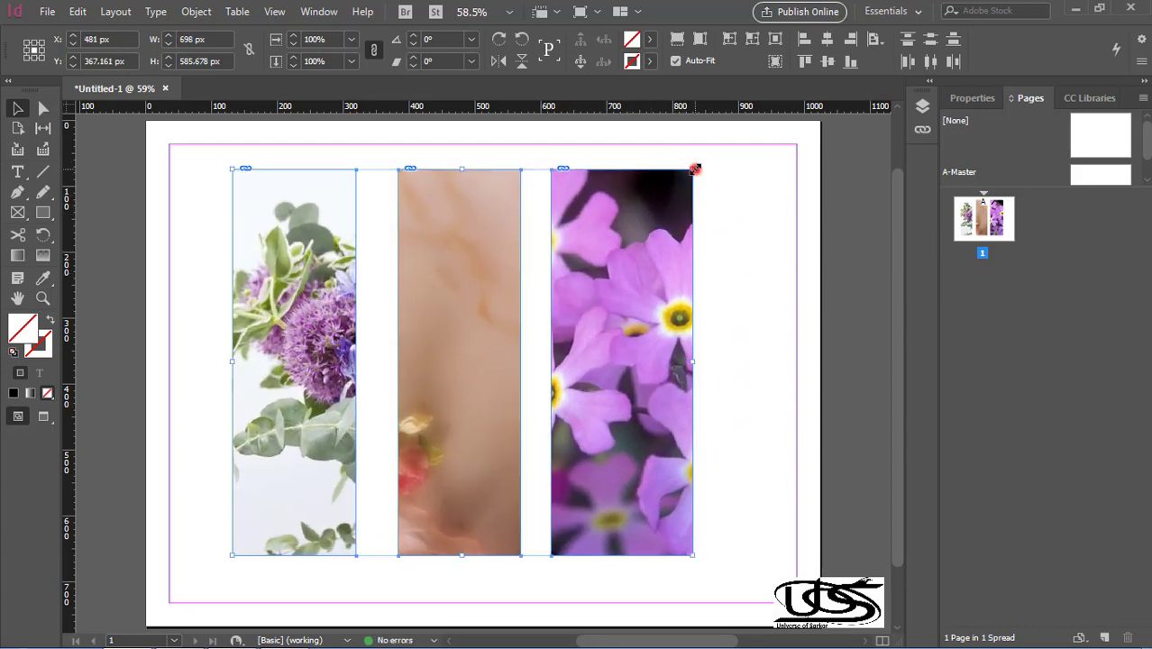
{"action": "mouse_move", "coordinate": [695, 169]}
{"action": "left_mouse_down"}
{"action": "mouse_move", "coordinate": [664, 175]}
{"action": "mouse_move", "coordinate": [638, 221]}
{"action": "mouse_move", "coordinate": [711, 182]}
{"action": "left_mouse_up"}
{"action": "mouse_move", "coordinate": [471, 181]}
{"action": "left_mouse_down"}
{"action": "mouse_move", "coordinate": [469, 415]}
{"action": "mouse_move", "coordinate": [501, 216]}
{"action": "mouse_move", "coordinate": [450, 376]}
{"action": "mouse_move", "coordinate": [493, 174]}
{"action": "left_mouse_up"}
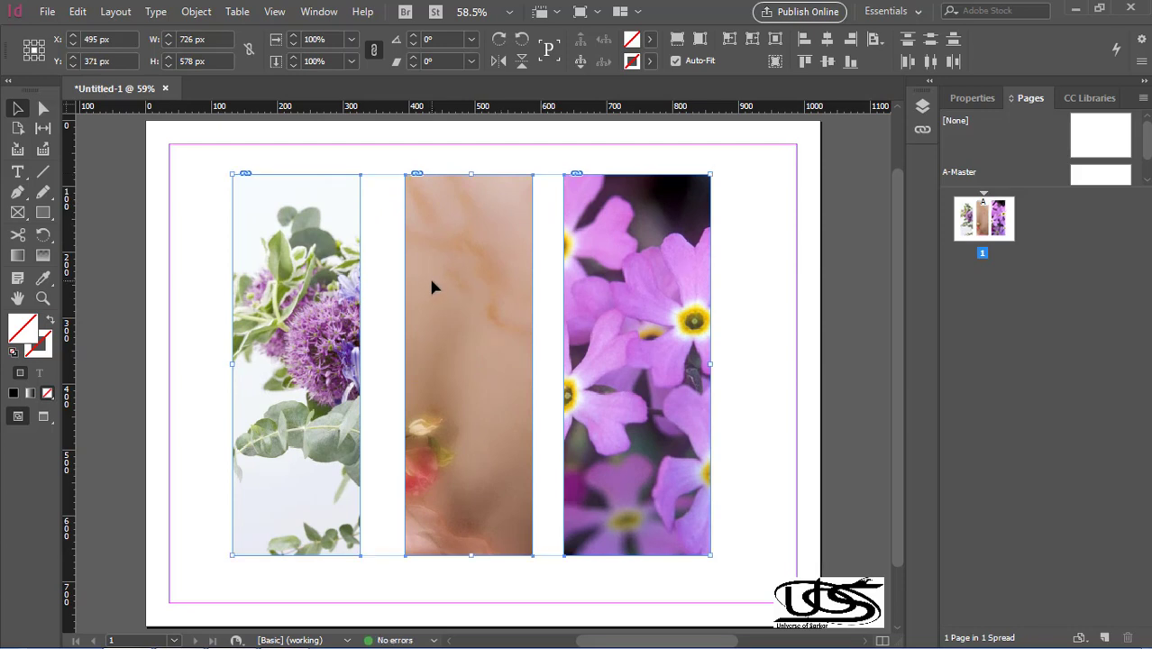
Adjust the widths of the three image frames with the Gap tool by shifting the gaps between them and the last frame's outer gap.
{"action": "left_click", "coordinate": [40, 130]}
{"action": "mouse_move", "coordinate": [224, 329]}
{"action": "left_mouse_down"}
{"action": "mouse_move", "coordinate": [194, 329]}
{"action": "mouse_move", "coordinate": [231, 328]}
{"action": "left_mouse_up"}
{"action": "mouse_move", "coordinate": [394, 348]}
{"action": "left_mouse_down"}
{"action": "mouse_move", "coordinate": [359, 346]}
{"action": "mouse_move", "coordinate": [428, 346]}
{"action": "mouse_move", "coordinate": [370, 349]}
{"action": "left_mouse_up"}
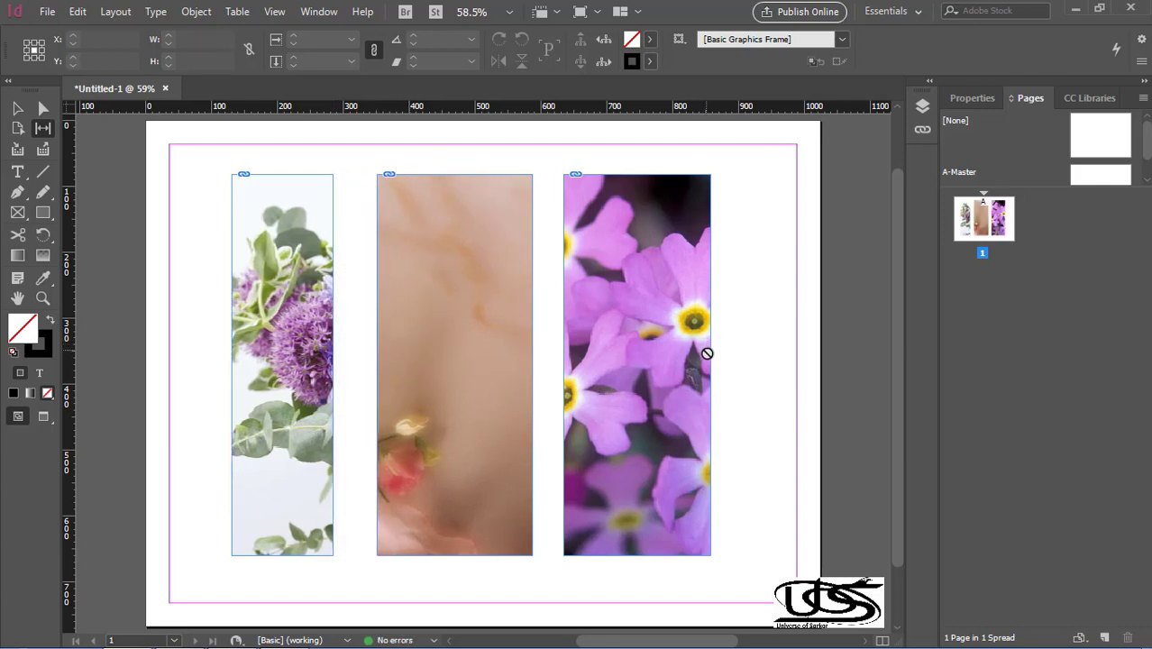
{"action": "left_click_drag", "start_coordinate": [726, 355], "coordinate": [746, 358]}
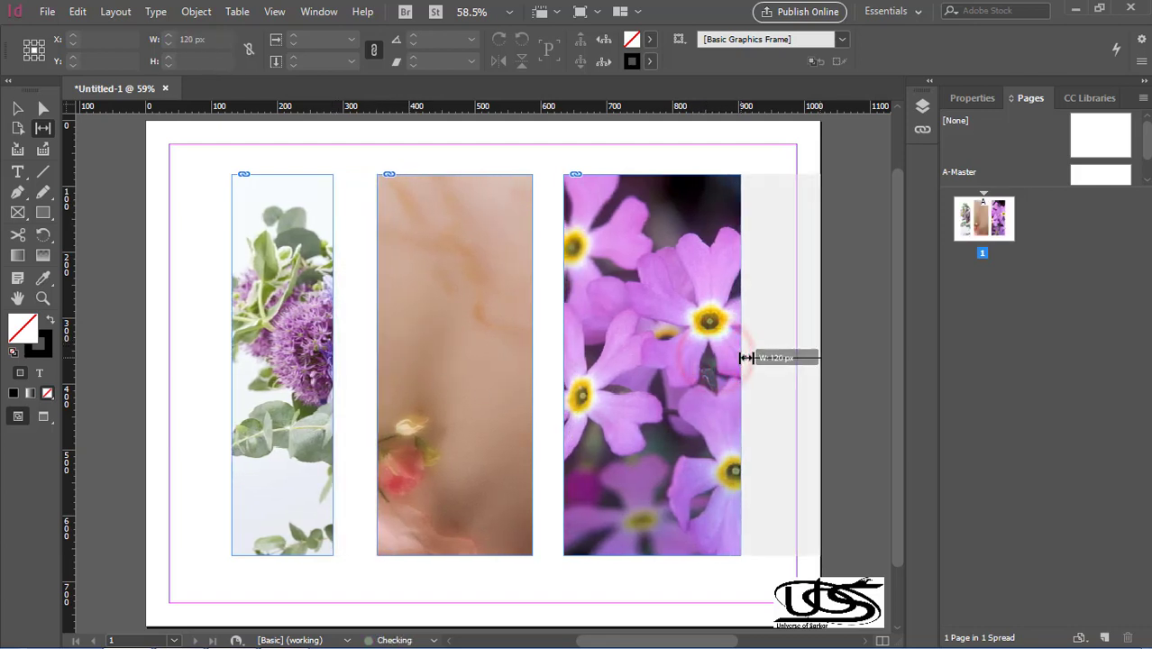
{"action": "left_click_drag", "start_coordinate": [541, 368], "coordinate": [573, 364]}
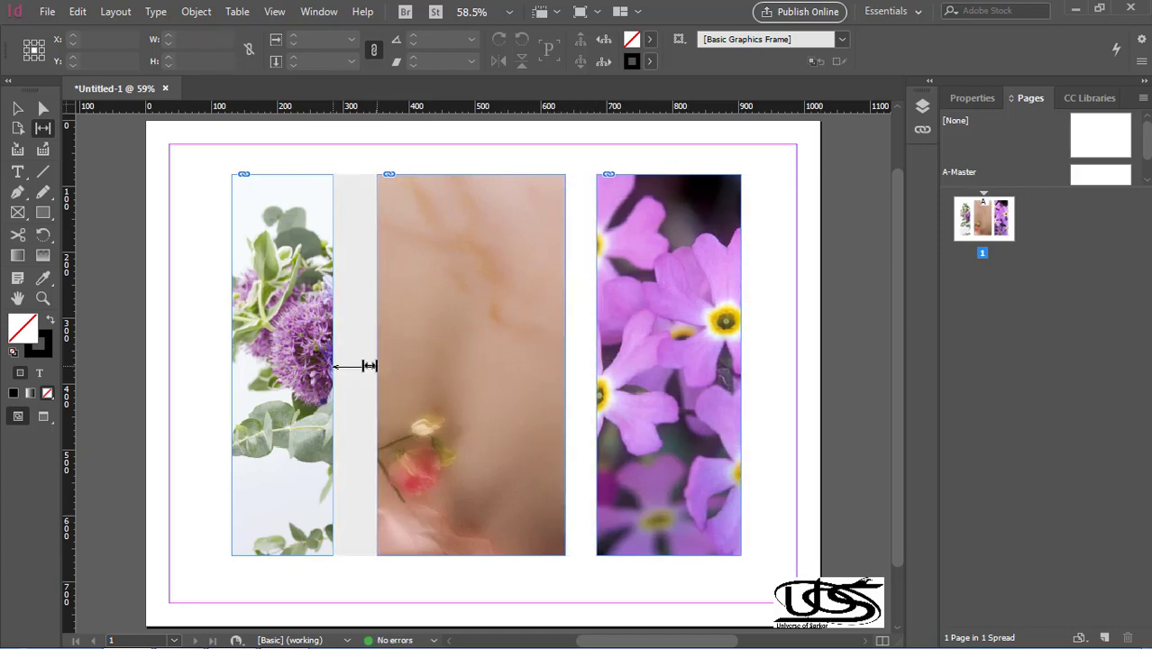
{"action": "left_click_drag", "start_coordinate": [367, 364], "coordinate": [395, 382]}
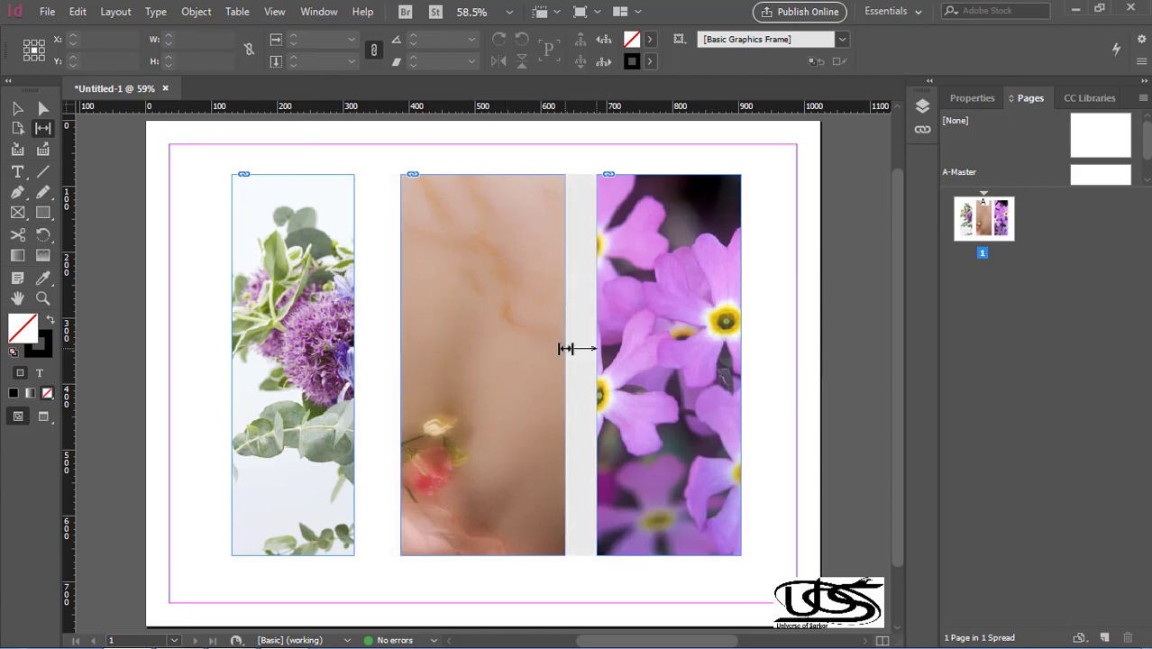
Reposition the middle and purple flower frames sideways with the Gap tool, keeping their widths and leaving a wider gap between them.
{"action": "left_click_drag", "start_coordinate": [576, 346], "coordinate": [551, 351]}
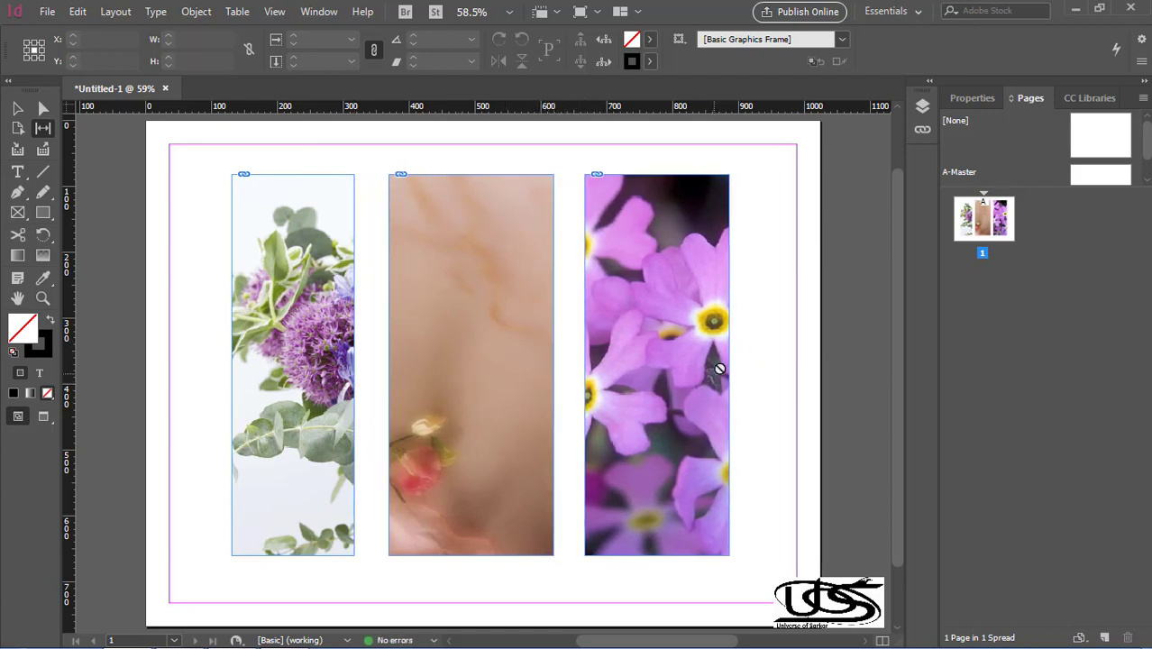
{"action": "left_click_drag", "start_coordinate": [735, 363], "coordinate": [762, 368]}
{"action": "mouse_move", "coordinate": [609, 377]}
{"action": "left_mouse_down"}
{"action": "mouse_move", "coordinate": [597, 379]}
{"action": "mouse_move", "coordinate": [614, 375]}
{"action": "left_mouse_up"}
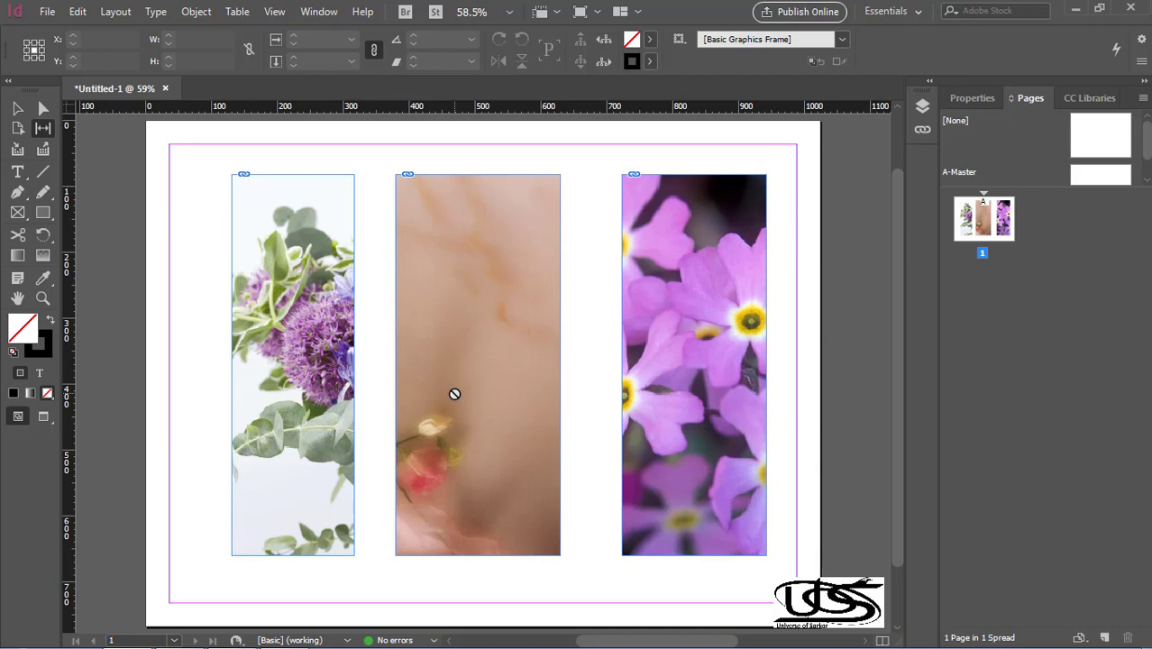
Delete all three images from the page and load the six files from CGS31451.jpg through CGS32773.jpg for placing.
{"action": "key", "text": "ctrl+a"}
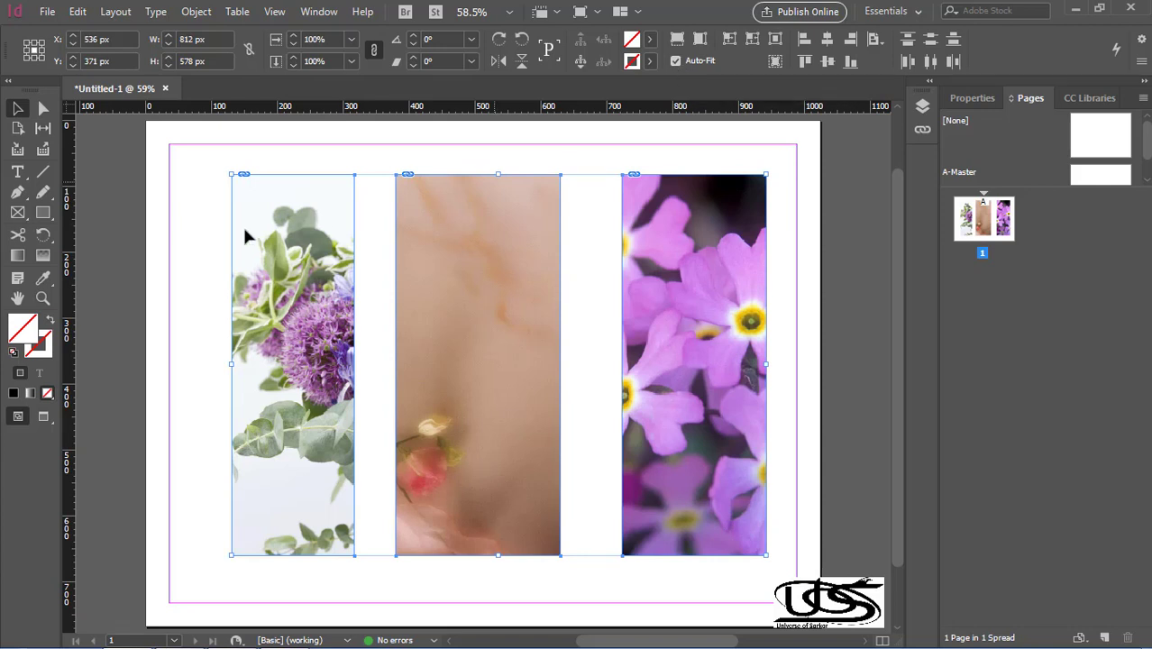
{"action": "key", "text": "Delete"}
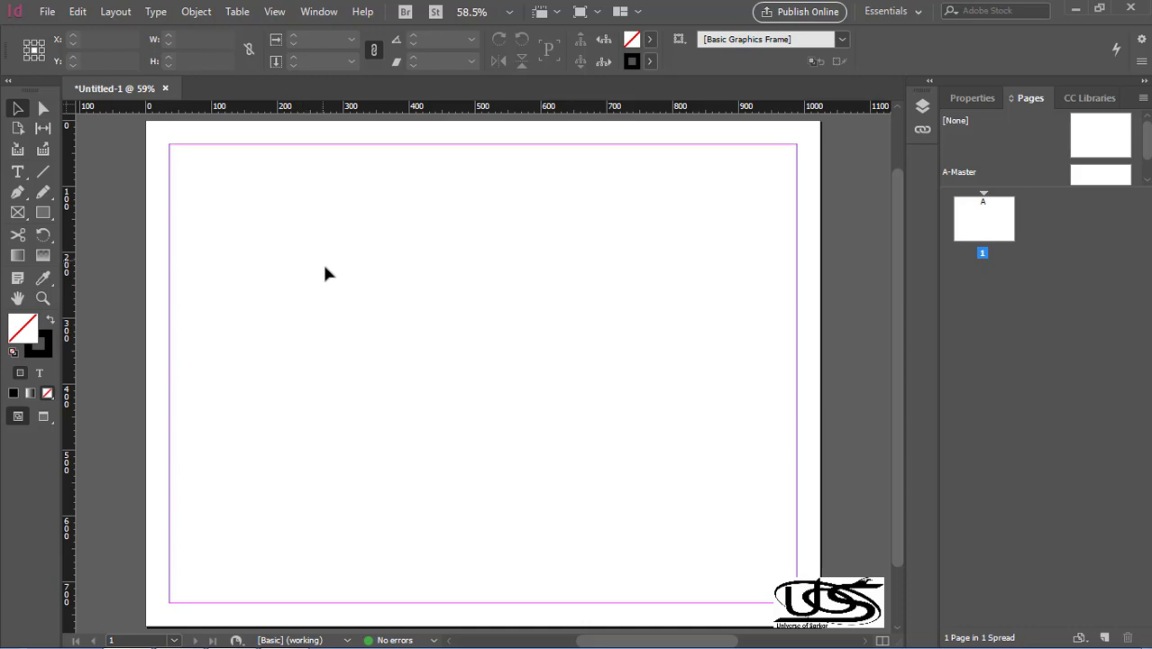
{"action": "left_click", "coordinate": [48, 12]}
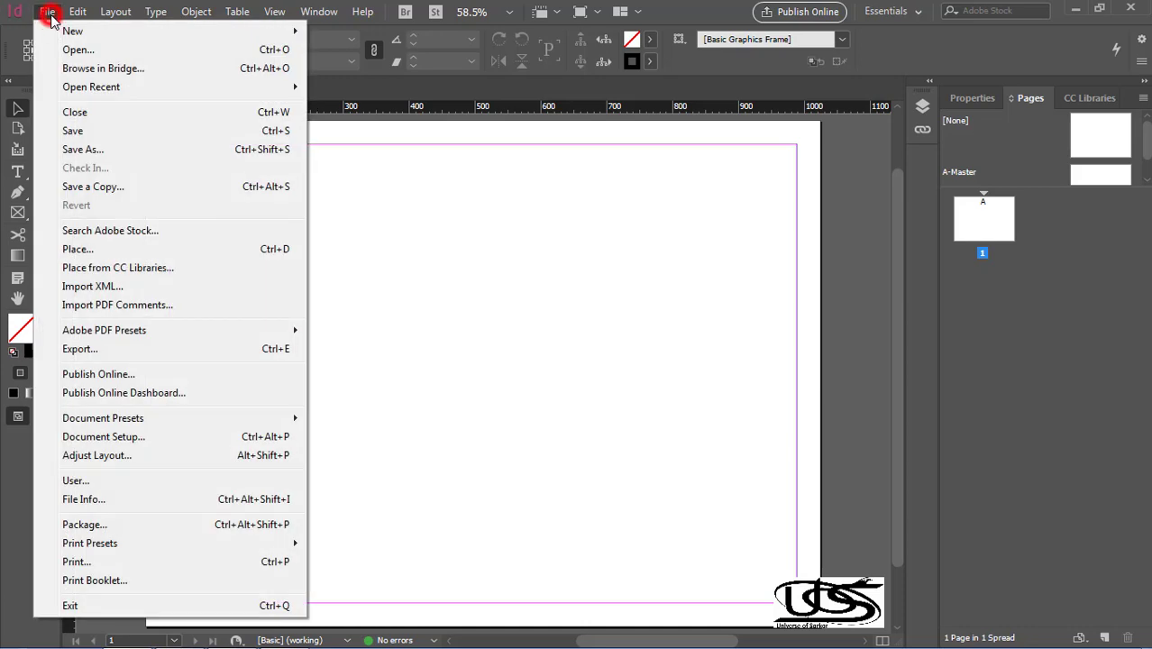
{"action": "left_click", "coordinate": [98, 250]}
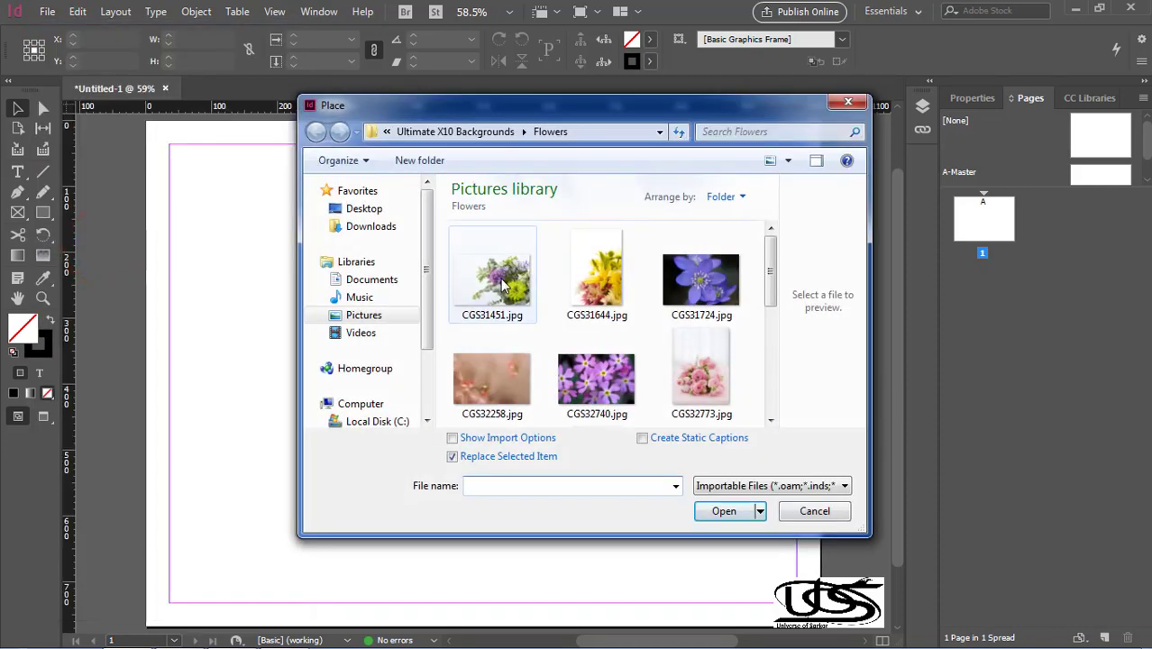
{"action": "left_click", "coordinate": [502, 285]}
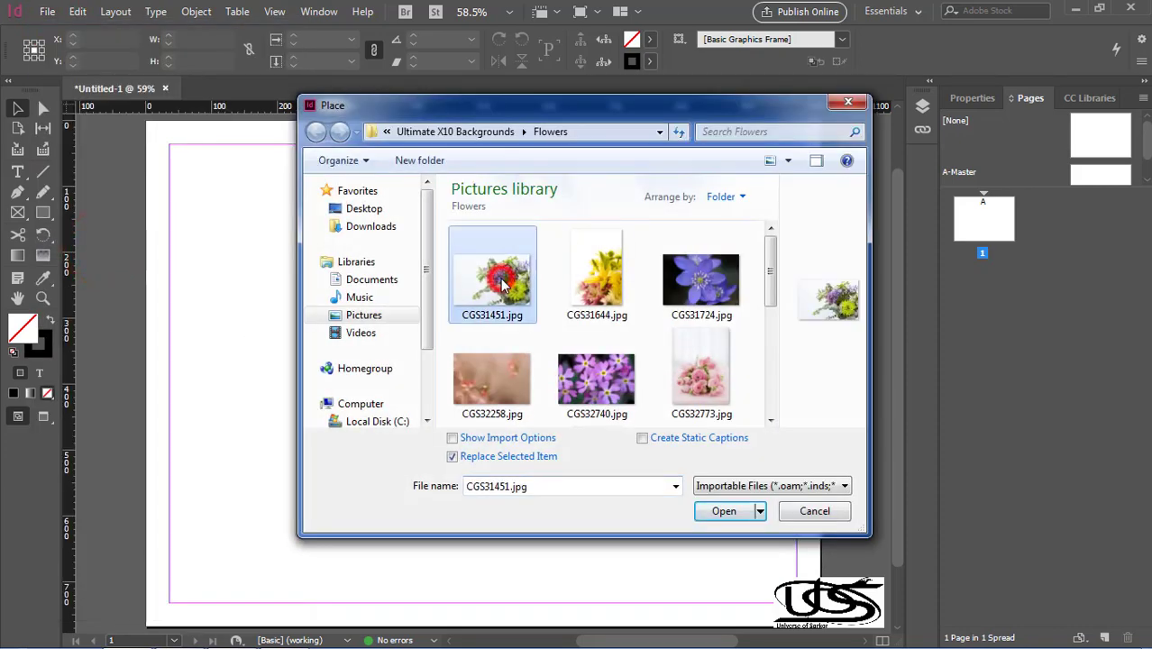
{"action": "left_click", "coordinate": [694, 389], "text": "shift"}
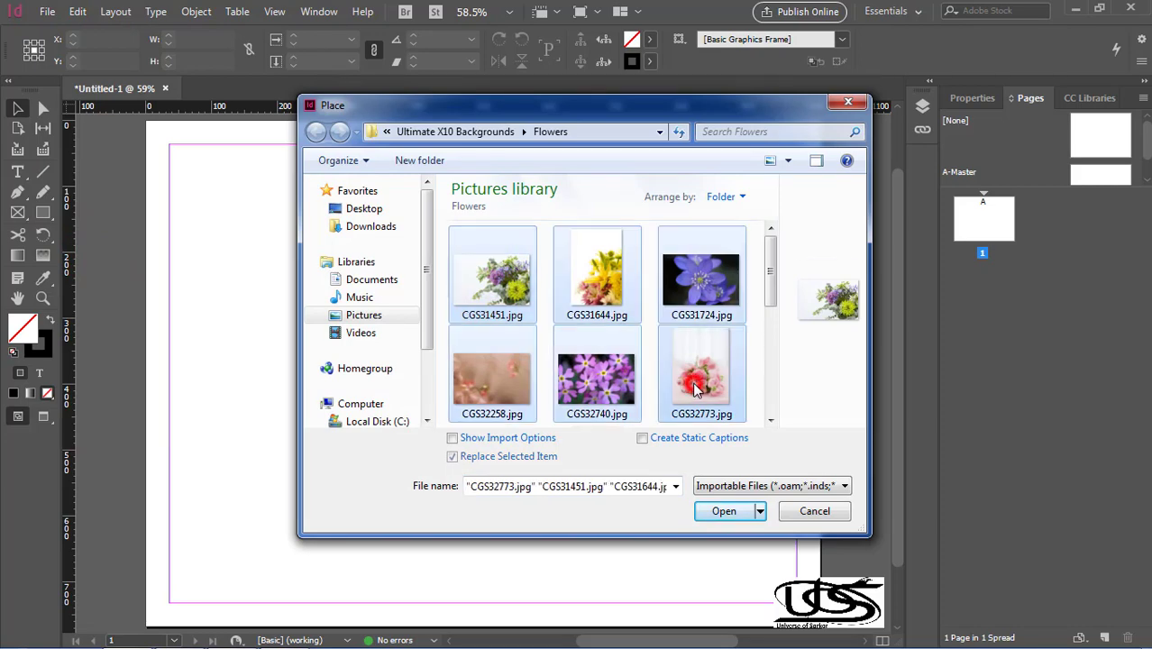
{"action": "left_click", "coordinate": [739, 511]}
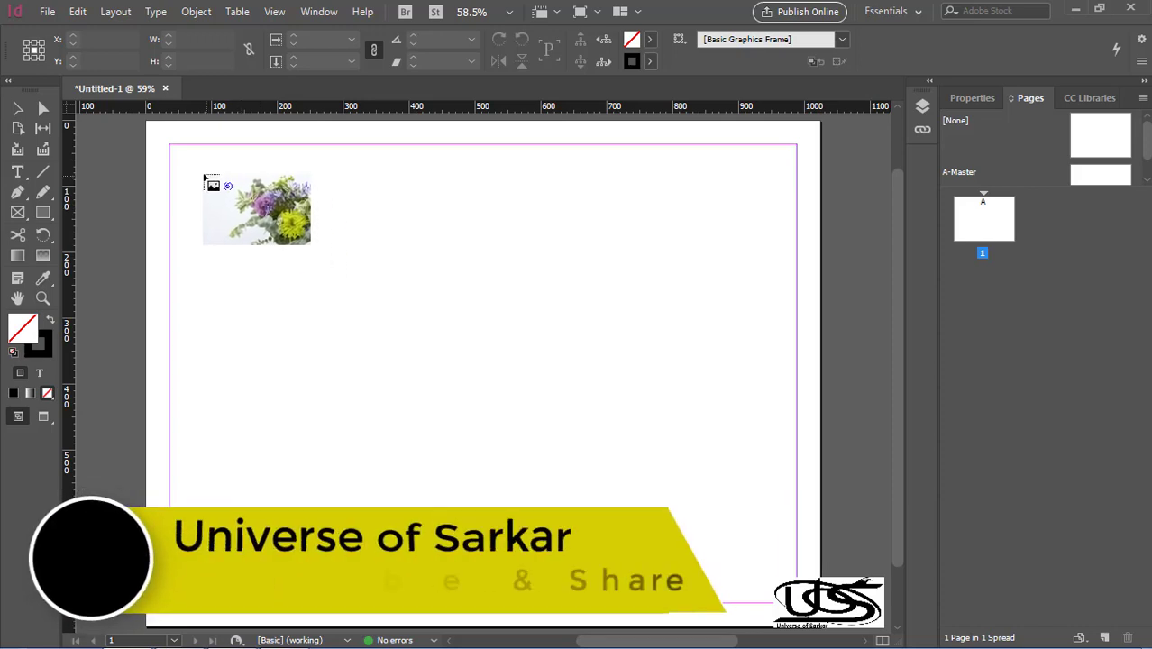
Place the six loaded flower images one by one across the page at different drawn sizes, with the rose image about 142 by 189 px.
{"action": "left_click_drag", "start_coordinate": [198, 171], "coordinate": [330, 259]}
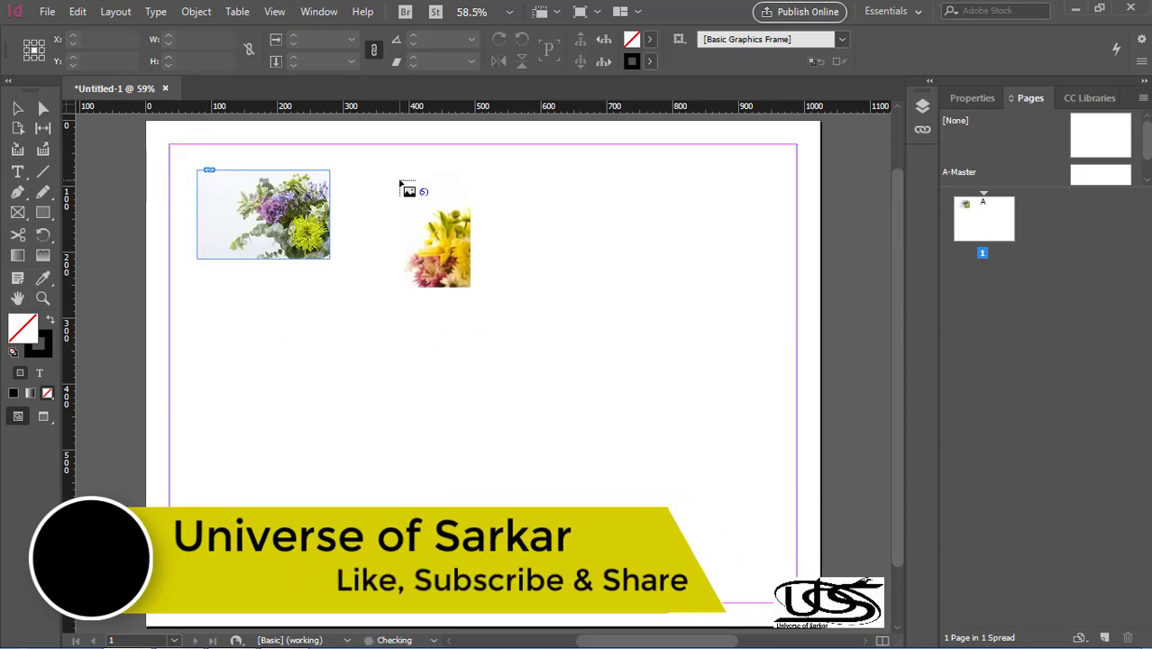
{"action": "left_click_drag", "start_coordinate": [399, 181], "coordinate": [463, 274]}
{"action": "left_click_drag", "start_coordinate": [501, 183], "coordinate": [569, 318]}
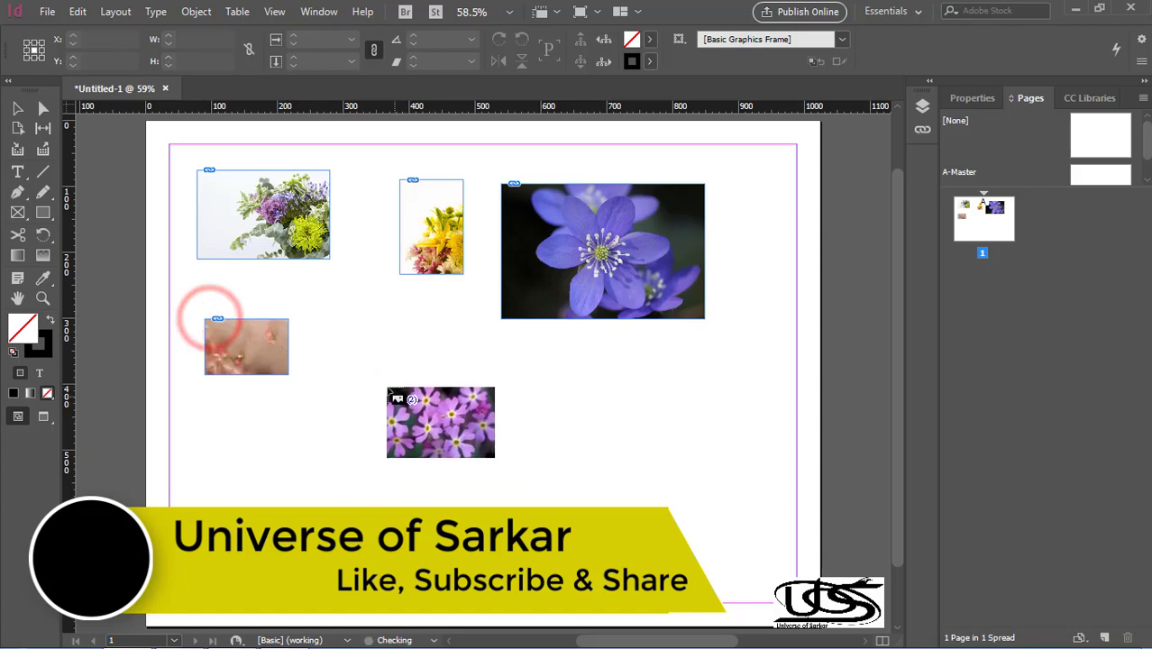
{"action": "left_click_drag", "start_coordinate": [386, 387], "coordinate": [535, 486]}
{"action": "left_click_drag", "start_coordinate": [597, 374], "coordinate": [692, 500]}
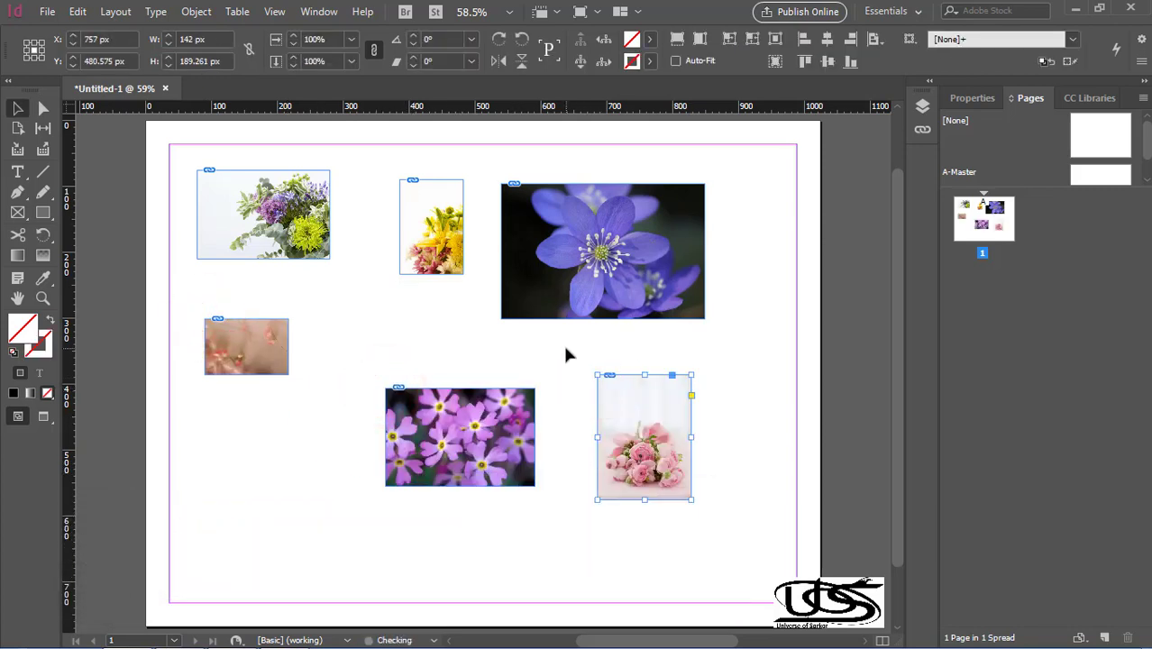
Undo all six individual image placements to get the loaded images back.
{"action": "key", "text": "ctrl+z"}
{"action": "key", "text": "ctrl+z"}
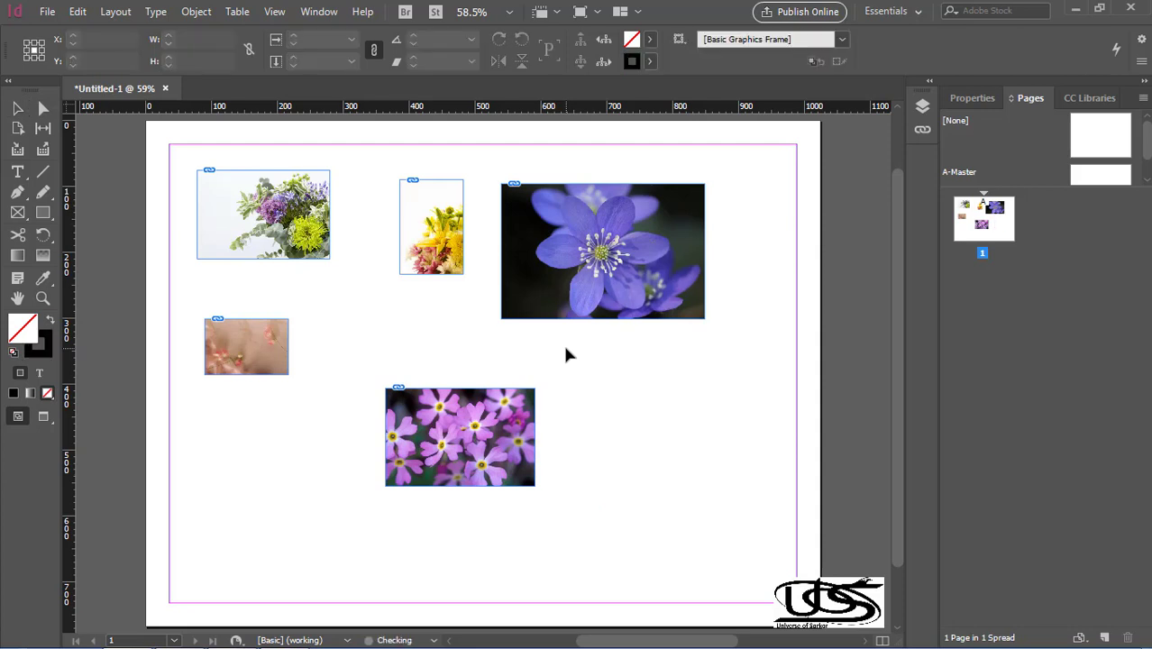
{"action": "key", "text": "ctrl+z"}
{"action": "key", "text": "ctrl+z"}
{"action": "key", "text": "ctrl+z"}
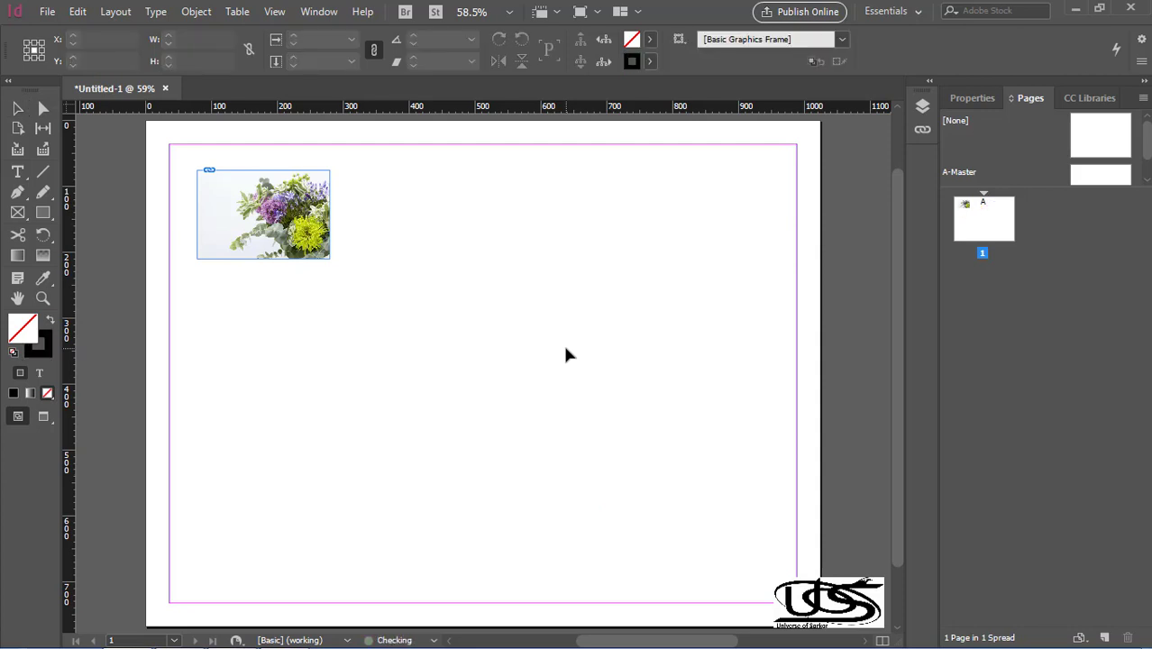
{"action": "key", "text": "ctrl+z"}
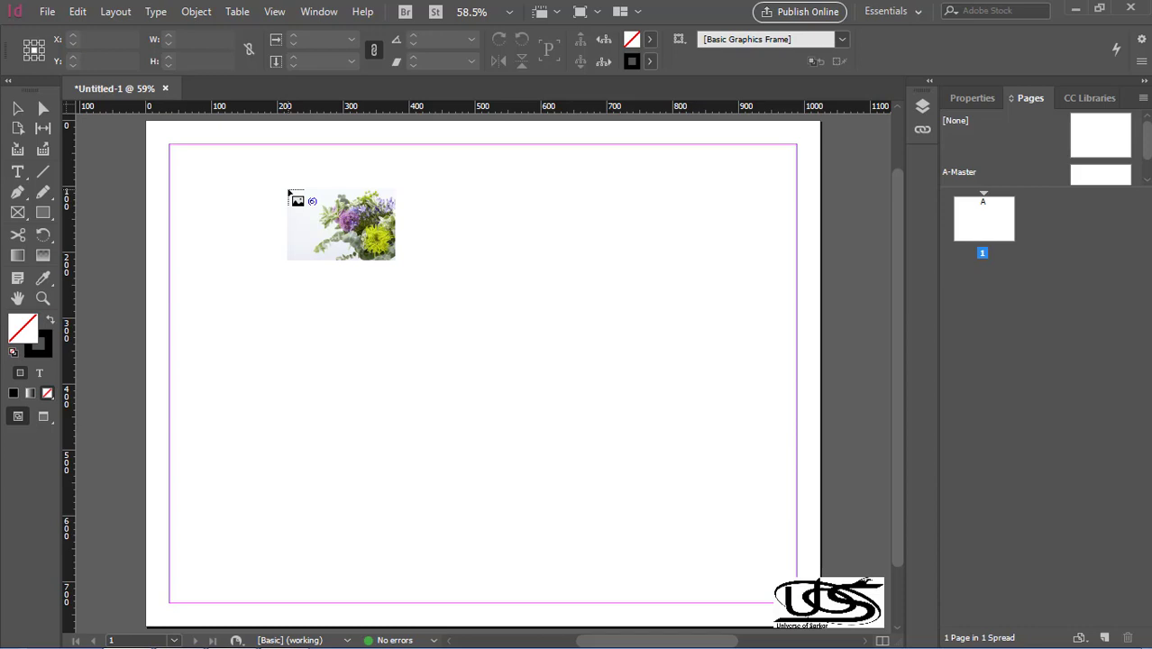
Place the six loaded images, starting with the pink roses, as a grid of two columns and three rows, about 628 by 450 px.
{"action": "key", "text": "Right"}
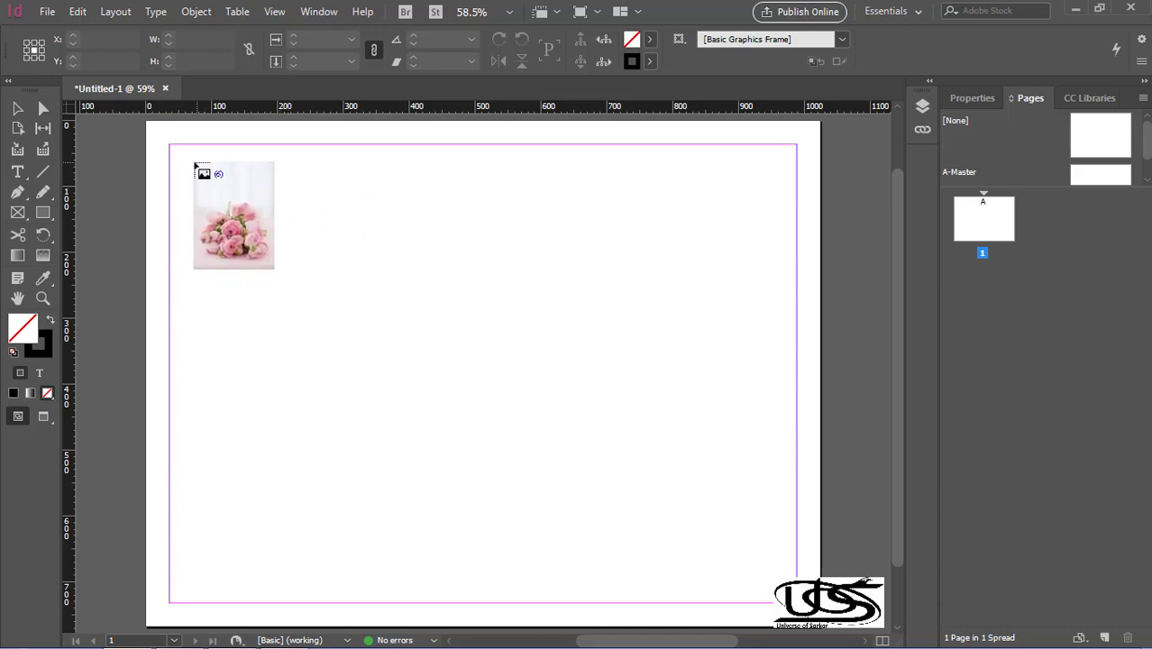
{"action": "left_click_drag", "start_coordinate": [188, 162], "coordinate": [473, 332]}
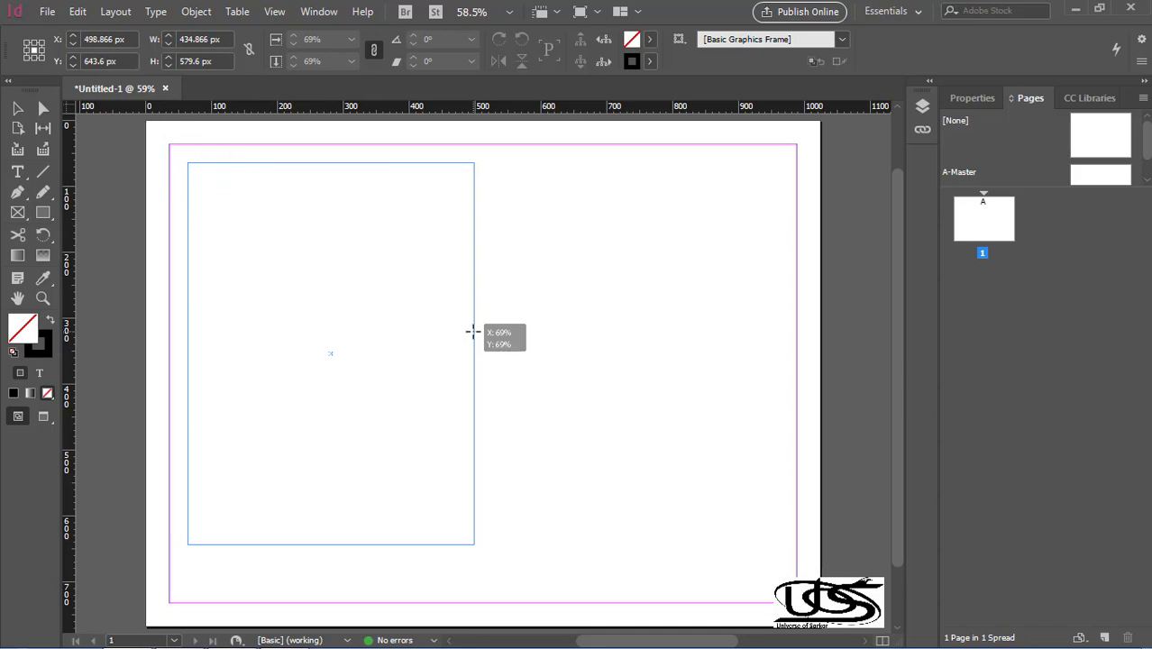
{"action": "left_click_drag", "start_coordinate": [472, 331], "coordinate": [602, 460]}
{"action": "key", "text": "Up"}
{"action": "key", "text": "Right"}
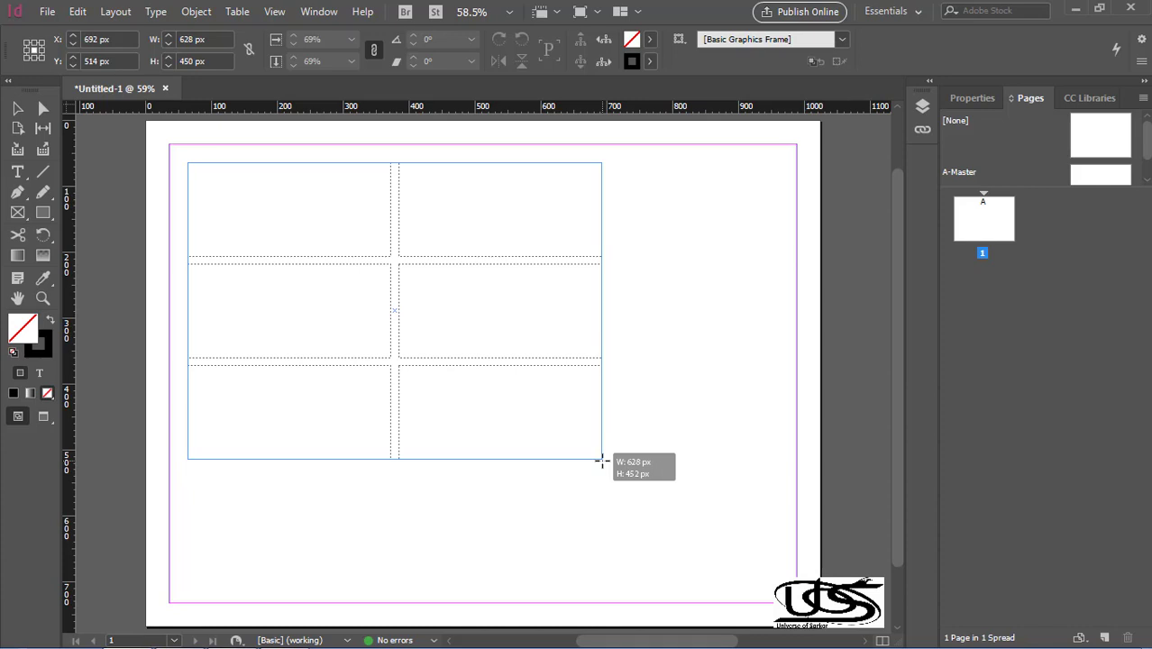
{"action": "left_click_drag", "start_coordinate": [602, 461], "coordinate": [601, 461]}
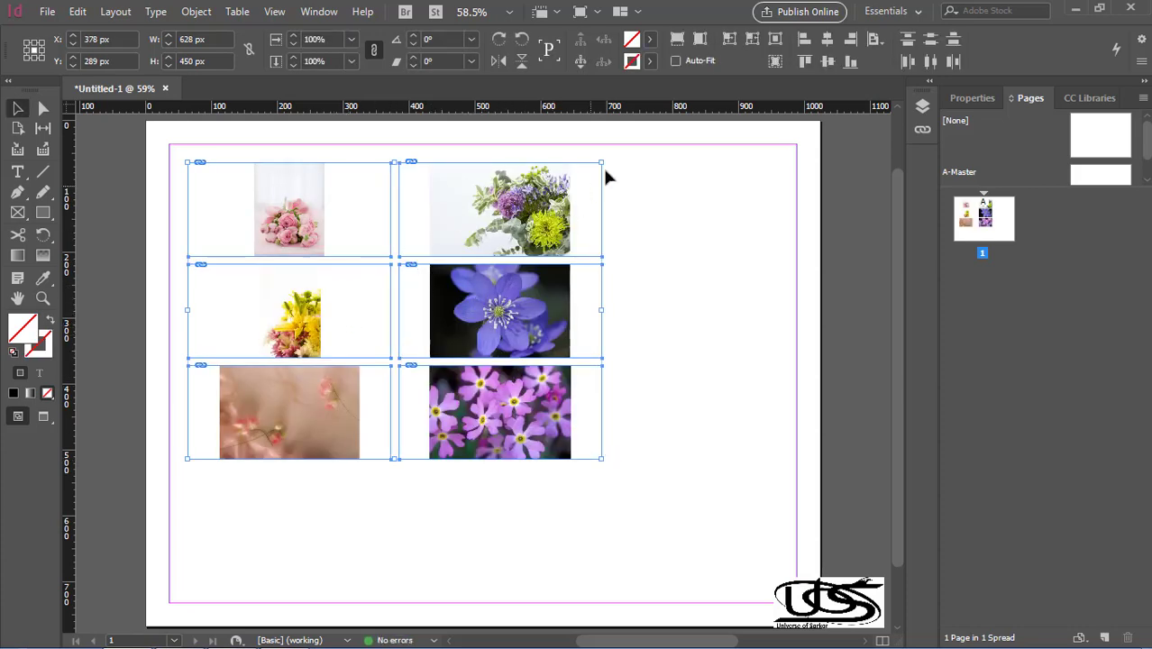
Turn on Auto-Fit for the six grid images and shift both columns to the right together with their gap using the Gap tool.
{"action": "left_click", "coordinate": [675, 61]}
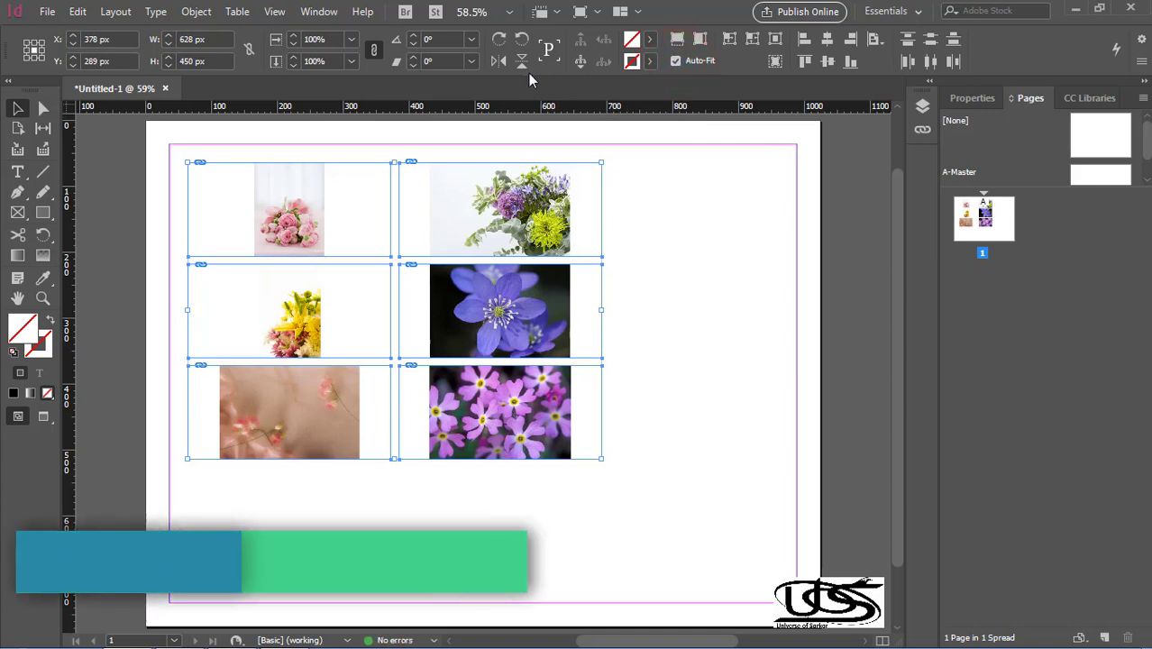
{"action": "left_click", "coordinate": [42, 127]}
{"action": "mouse_move", "coordinate": [394, 232]}
{"action": "left_mouse_down"}
{"action": "mouse_move", "coordinate": [440, 229]}
{"action": "mouse_move", "coordinate": [378, 234]}
{"action": "mouse_move", "coordinate": [405, 234]}
{"action": "mouse_move", "coordinate": [378, 236]}
{"action": "mouse_move", "coordinate": [391, 240]}
{"action": "left_mouse_up"}
{"action": "left_click_drag", "start_coordinate": [392, 290], "coordinate": [419, 285]}
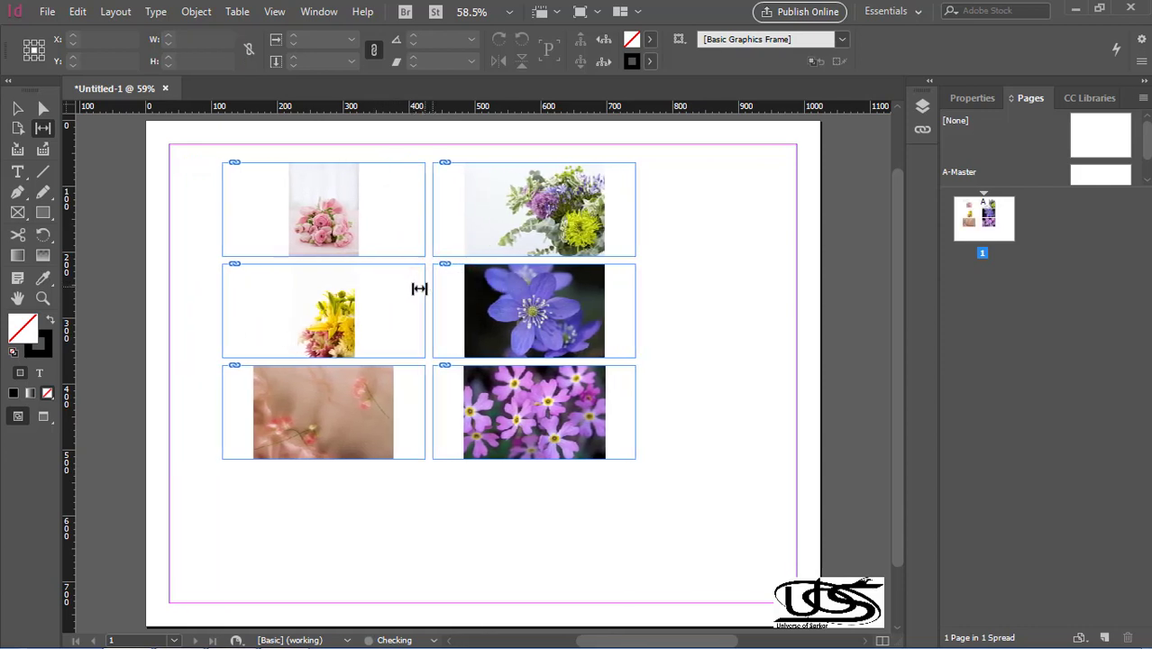
Undo the image grid and place the six loaded images again as a smaller grid of two columns and three rows, about 482 by 344 px.
{"action": "key", "text": "ctrl+z"}
{"action": "left_click_drag", "start_coordinate": [200, 160], "coordinate": [467, 324]}
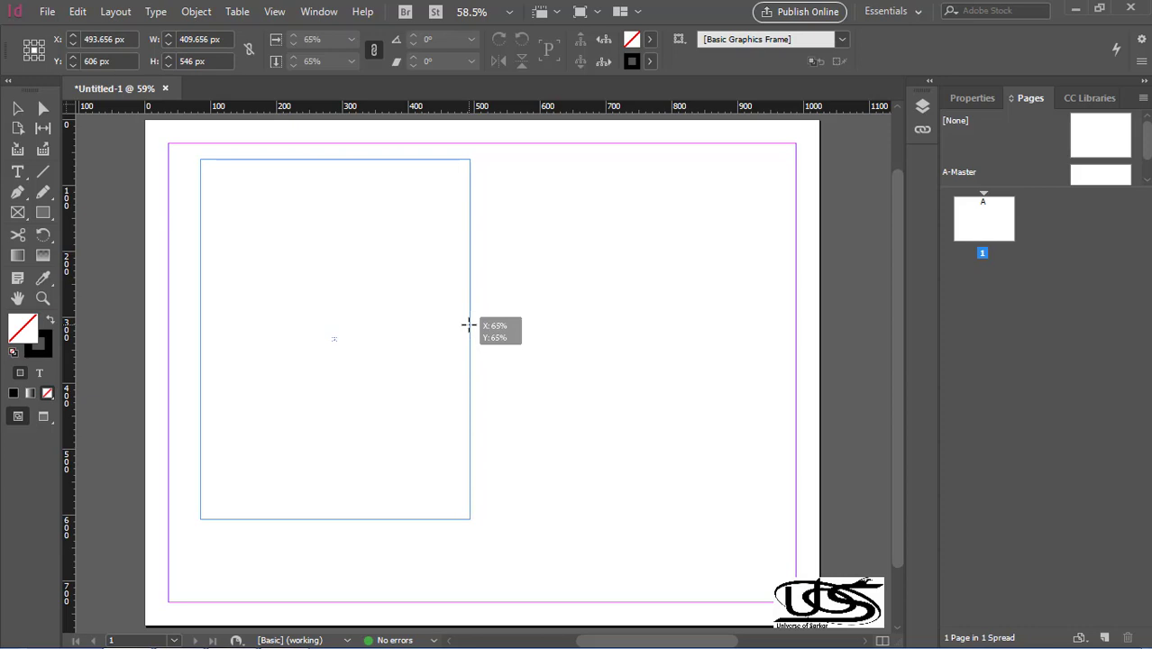
{"action": "left_click_drag", "start_coordinate": [468, 325], "coordinate": [526, 336]}
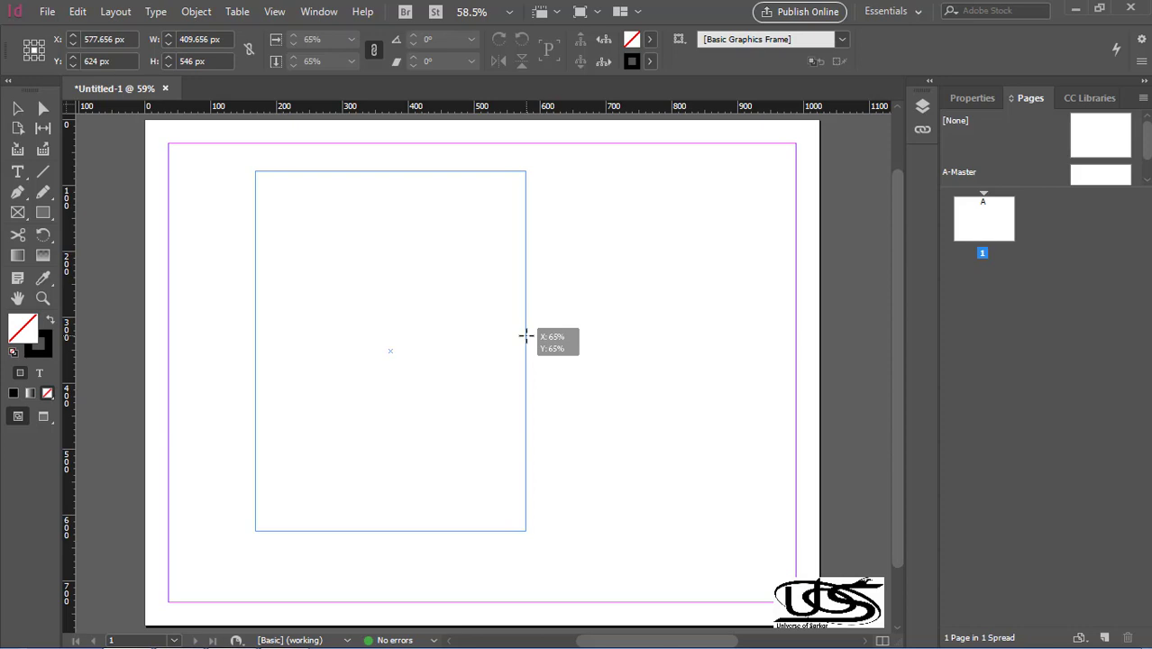
{"action": "left_click_drag", "start_coordinate": [526, 336], "coordinate": [526, 336]}
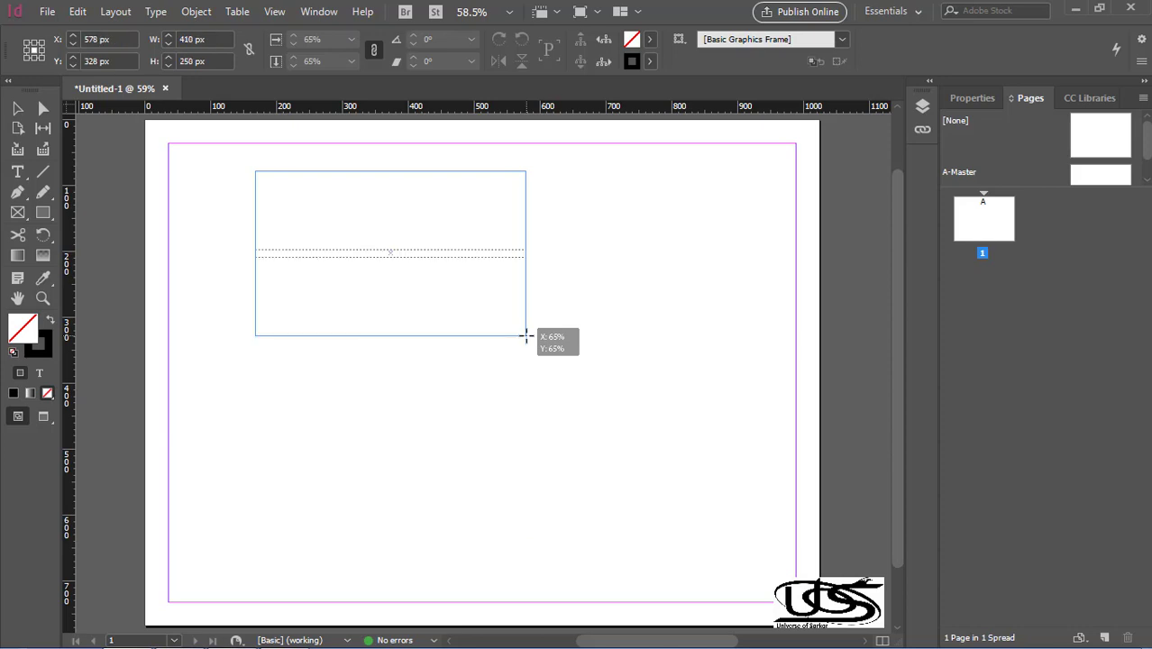
{"action": "key", "text": "Right"}
{"action": "left_click_drag", "start_coordinate": [526, 336], "coordinate": [574, 398]}
{"action": "key", "text": "Up"}
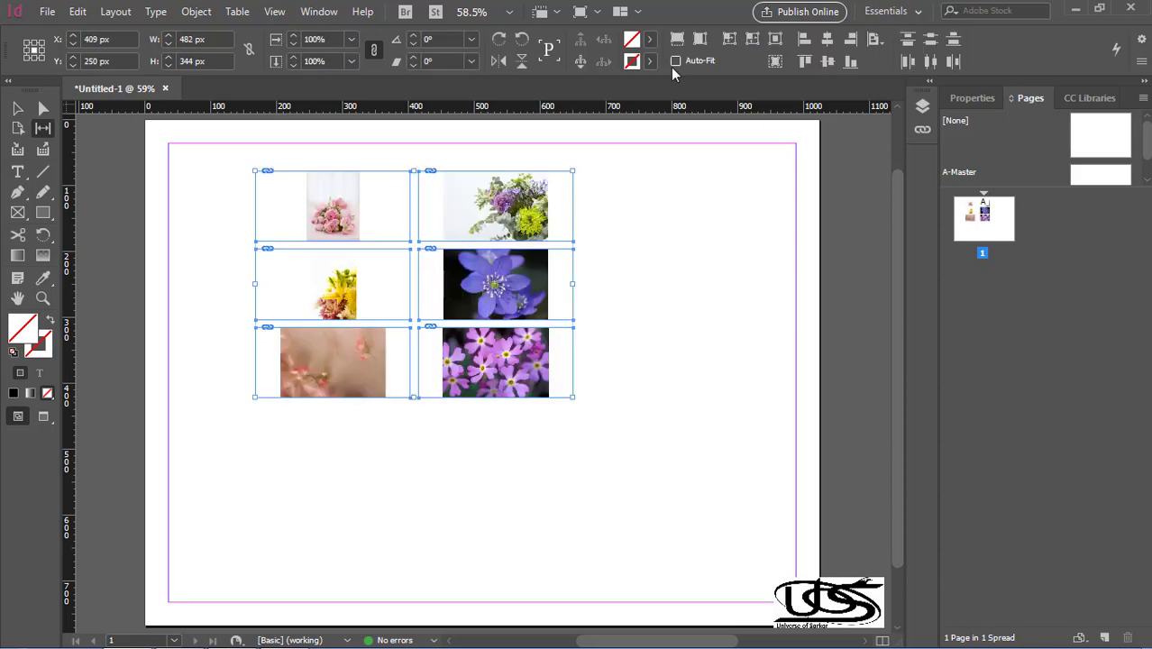
Shift the gap between the two image columns to the left with the Gap tool, and turn on Auto-Fit for all six images.
{"action": "left_click", "coordinate": [42, 127]}
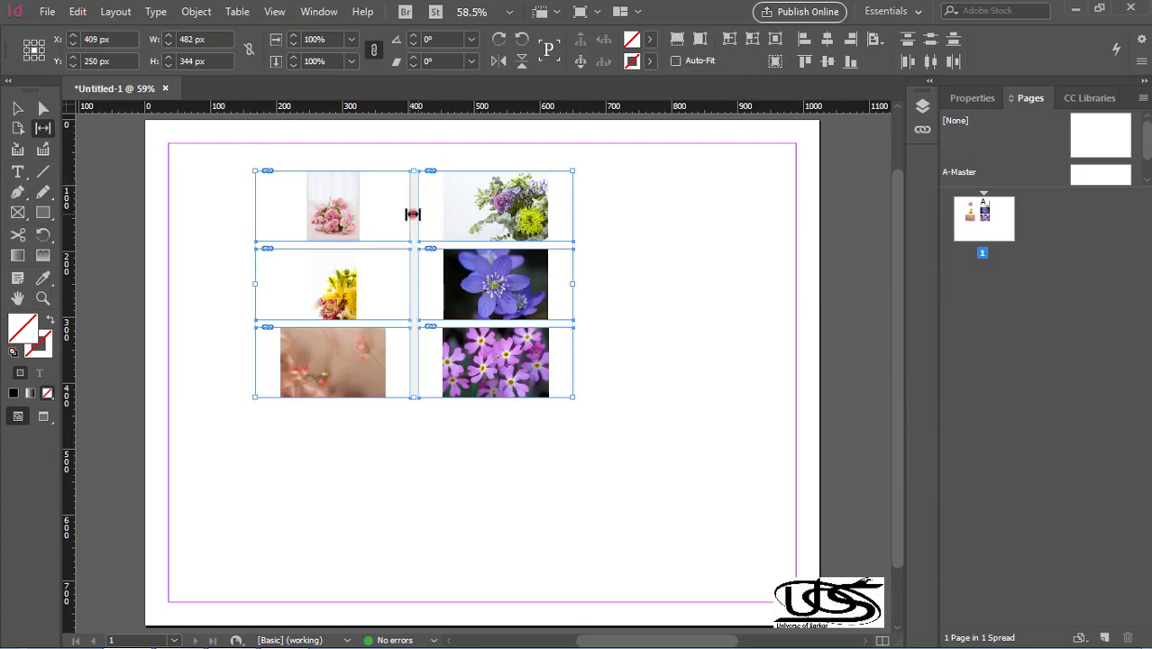
{"action": "left_click_drag", "start_coordinate": [413, 214], "coordinate": [386, 218]}
{"action": "left_click", "coordinate": [17, 109]}
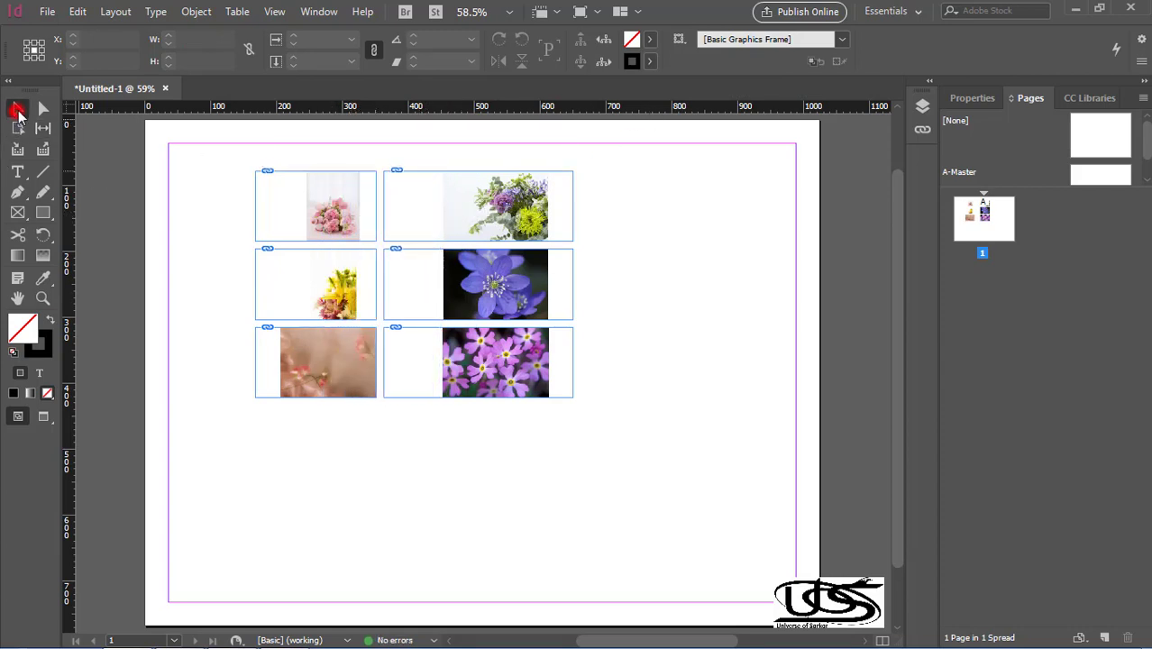
{"action": "left_click", "coordinate": [193, 146]}
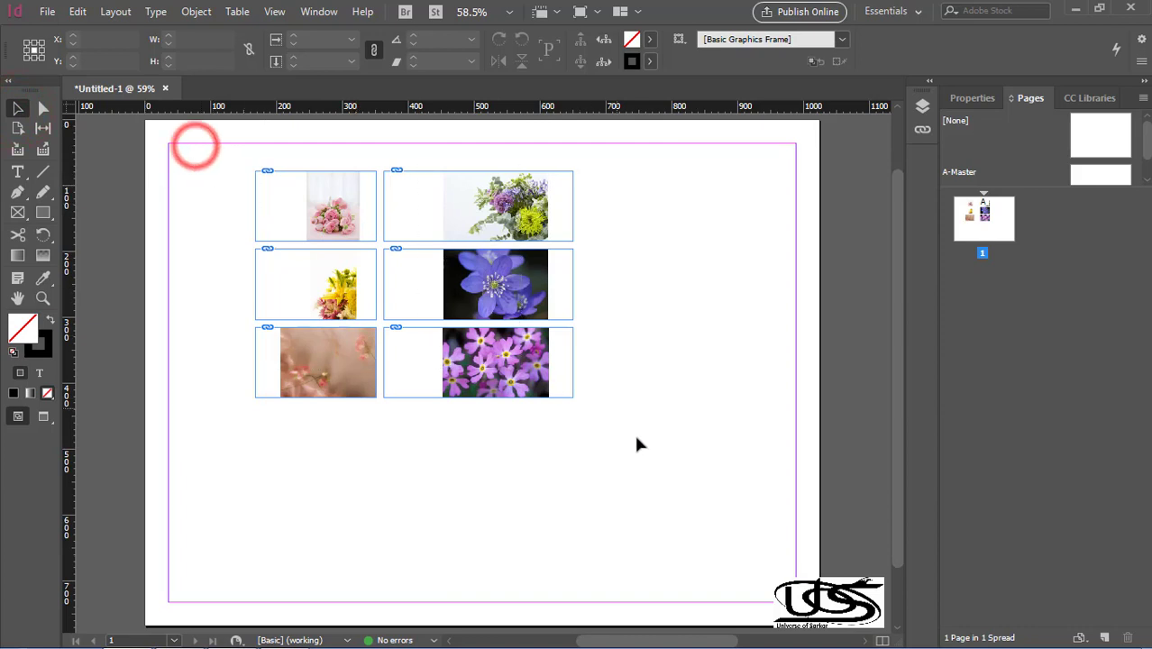
{"action": "left_click_drag", "start_coordinate": [635, 443], "coordinate": [636, 445]}
{"action": "left_click", "coordinate": [675, 60]}
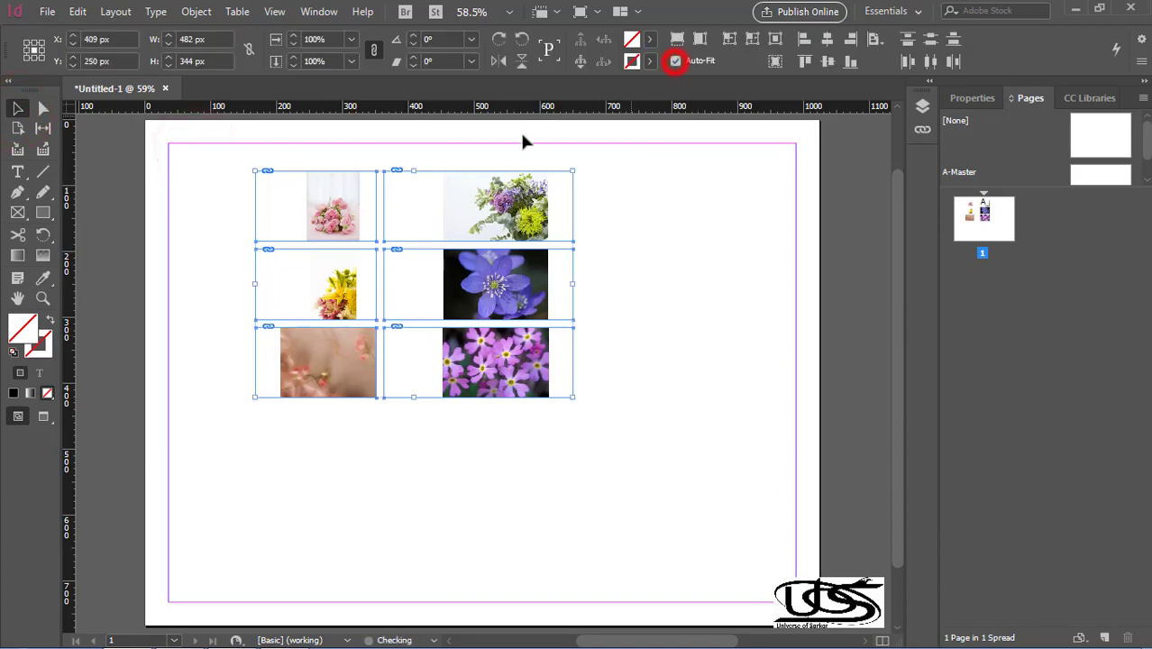
Shift the gap between the columns to the right with the Gap tool until both columns are equally wide, and select all six images.
{"action": "left_click", "coordinate": [42, 127]}
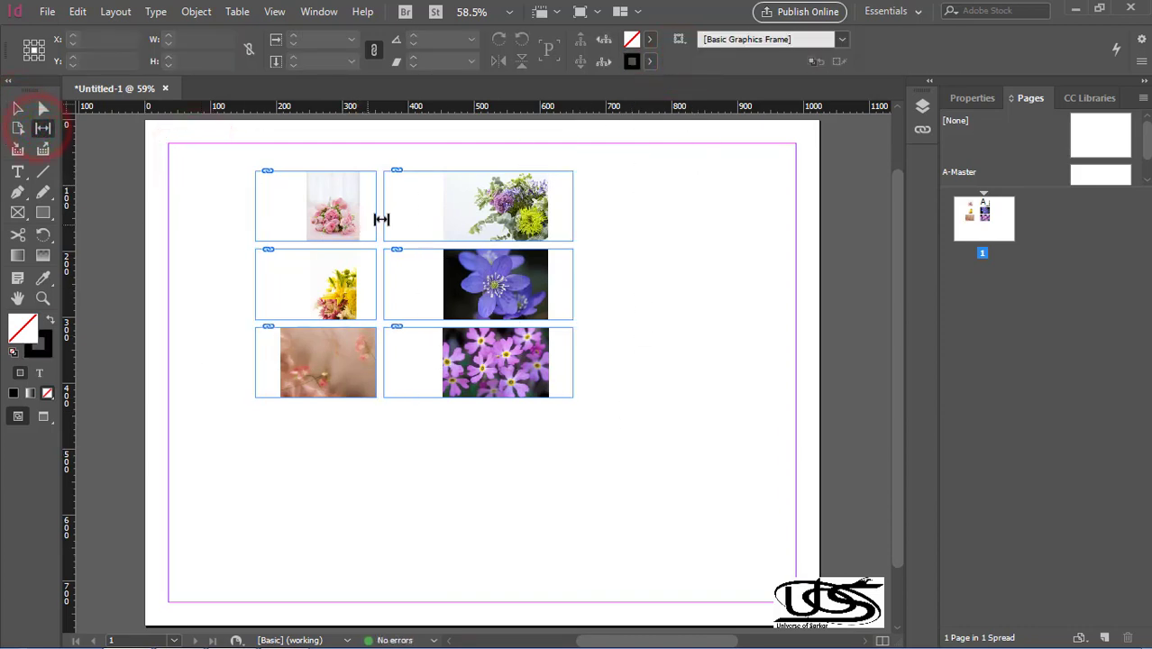
{"action": "left_click_drag", "start_coordinate": [381, 219], "coordinate": [417, 227]}
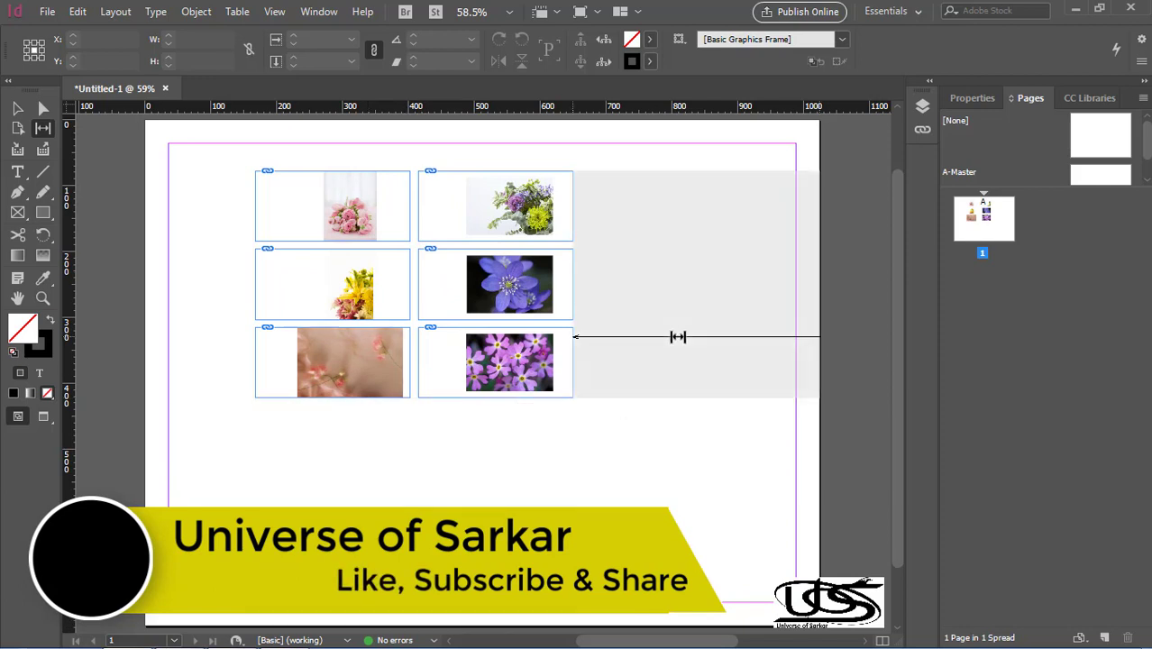
{"action": "left_click", "coordinate": [17, 108]}
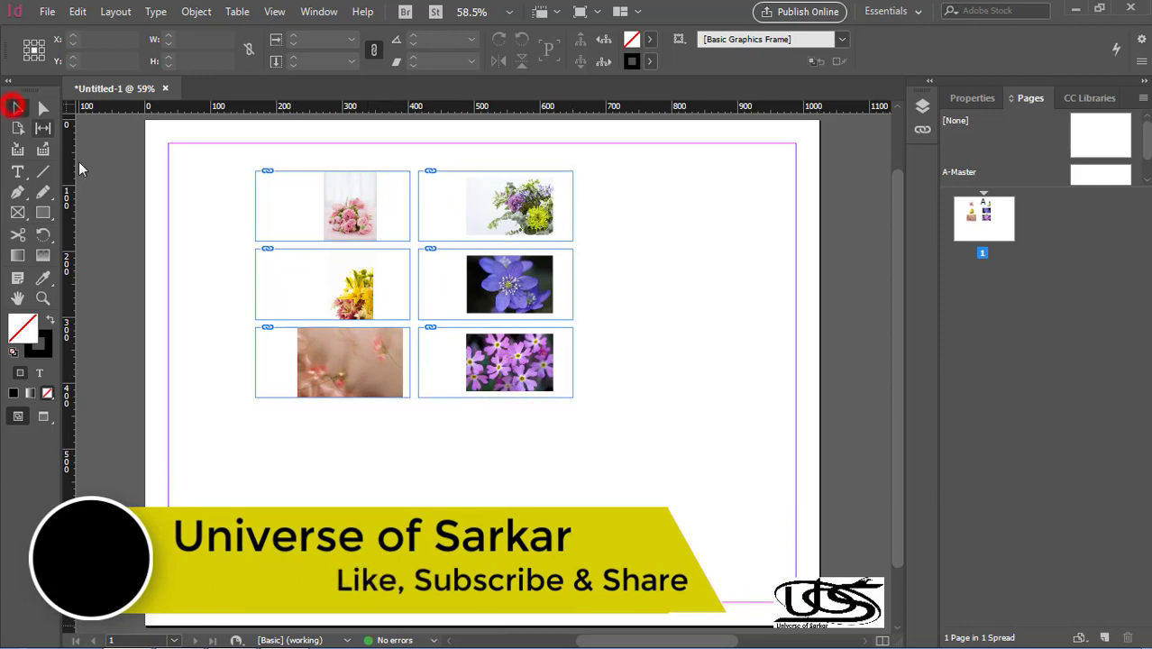
{"action": "left_click_drag", "start_coordinate": [227, 158], "coordinate": [612, 436]}
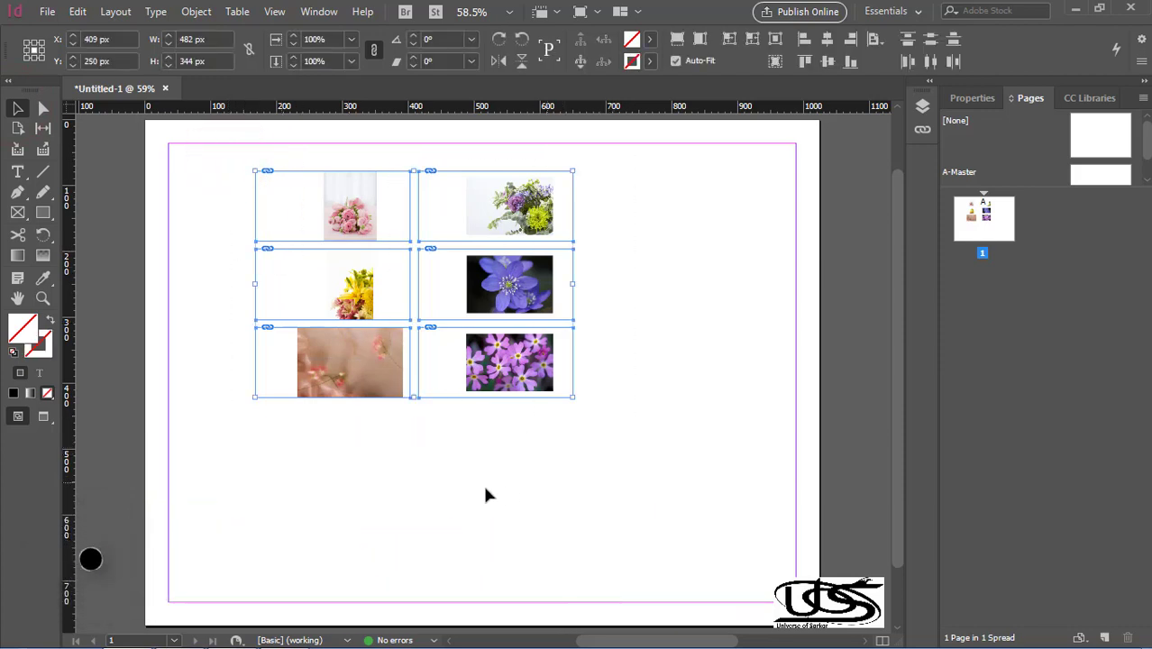